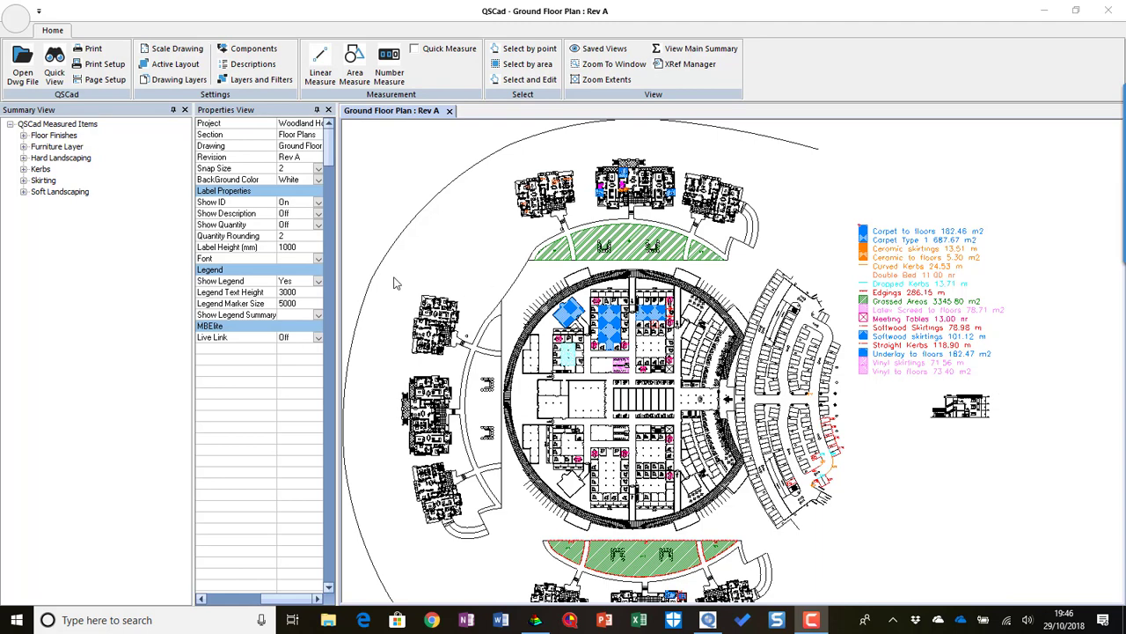
- Set QSCad's MBElite Live Link to On and bring up the MBElite Cedar Court take-off
{"action": "left_click", "coordinate": [317, 338]}
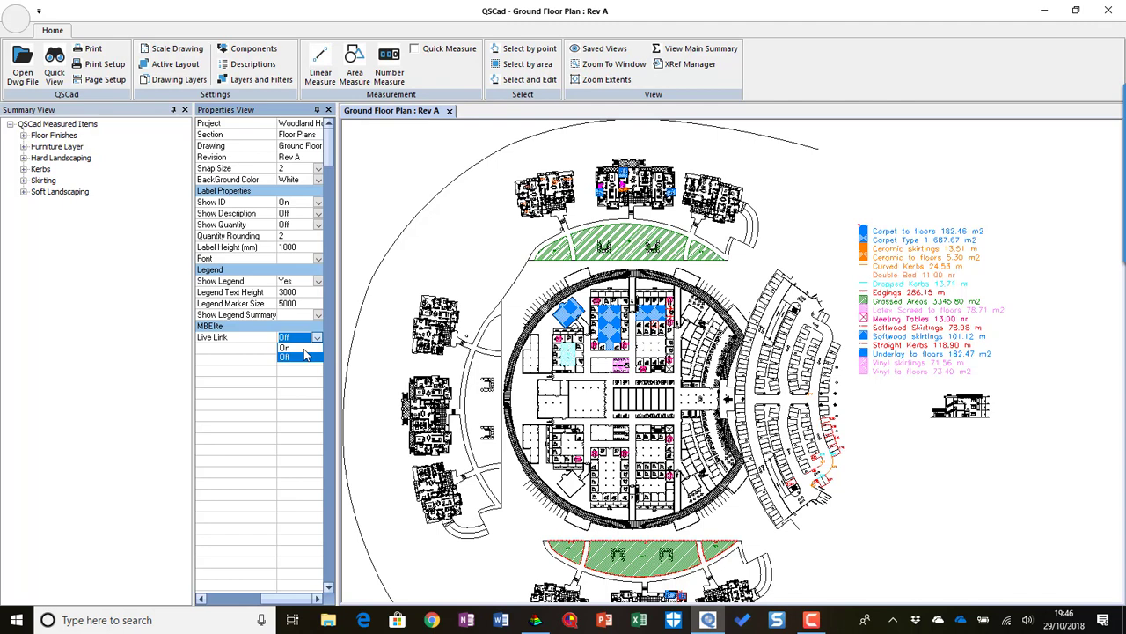
{"action": "left_click", "coordinate": [299, 348]}
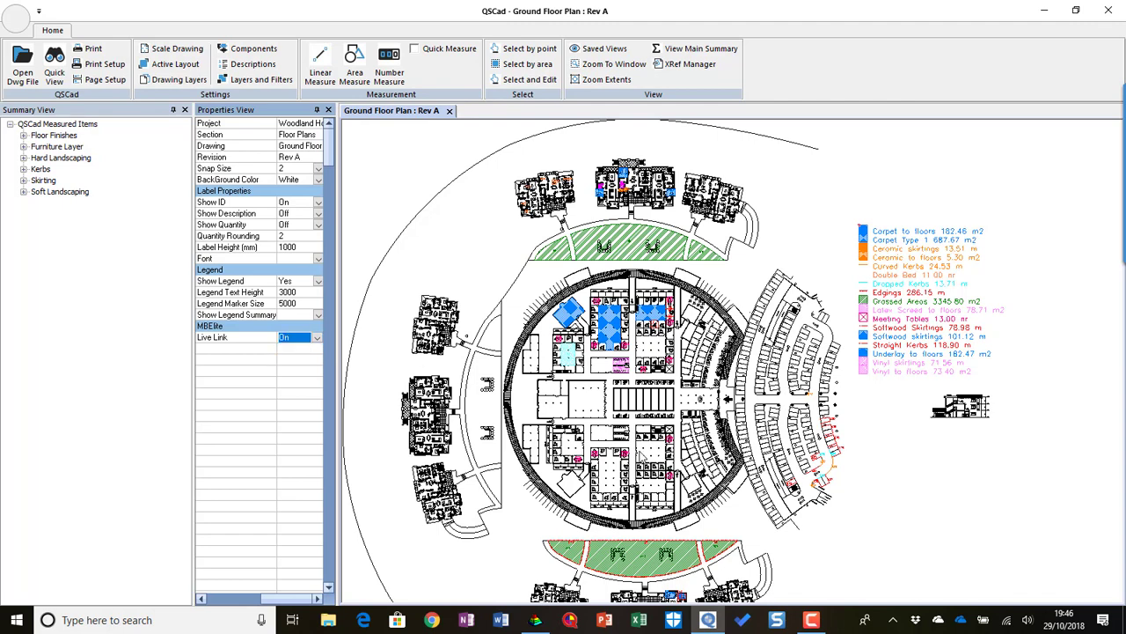
{"action": "left_click", "coordinate": [535, 619]}
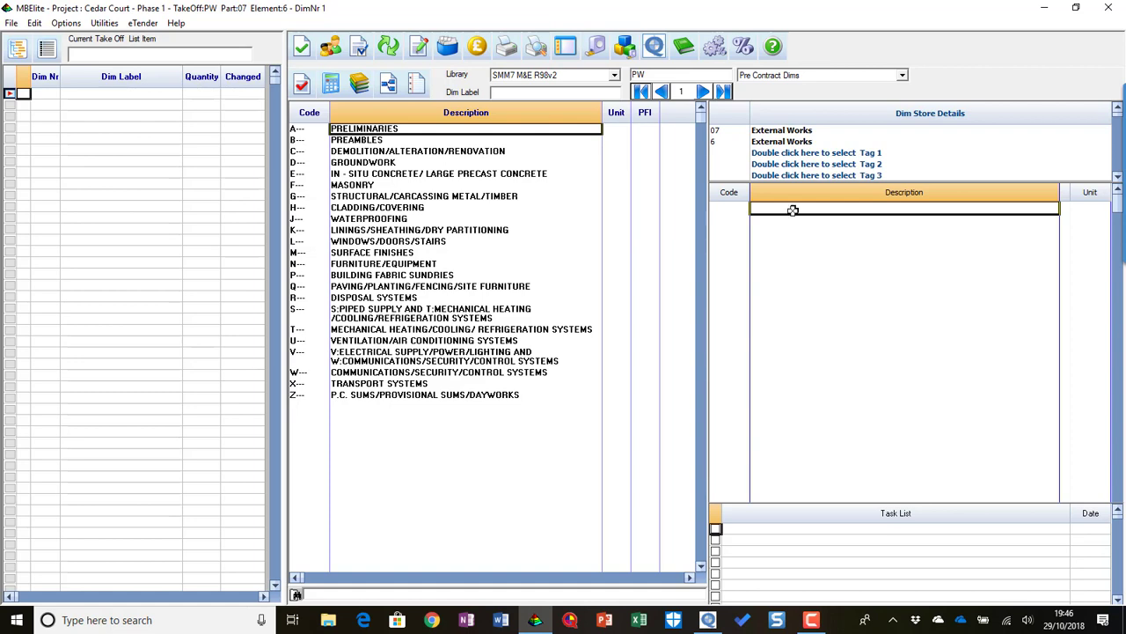
- Search dim labels for 'grass' and reuse Sea View House's Q30 grass seed general surfaces description
{"action": "left_click", "coordinate": [543, 94]}
{"action": "type", "text": "gra"}
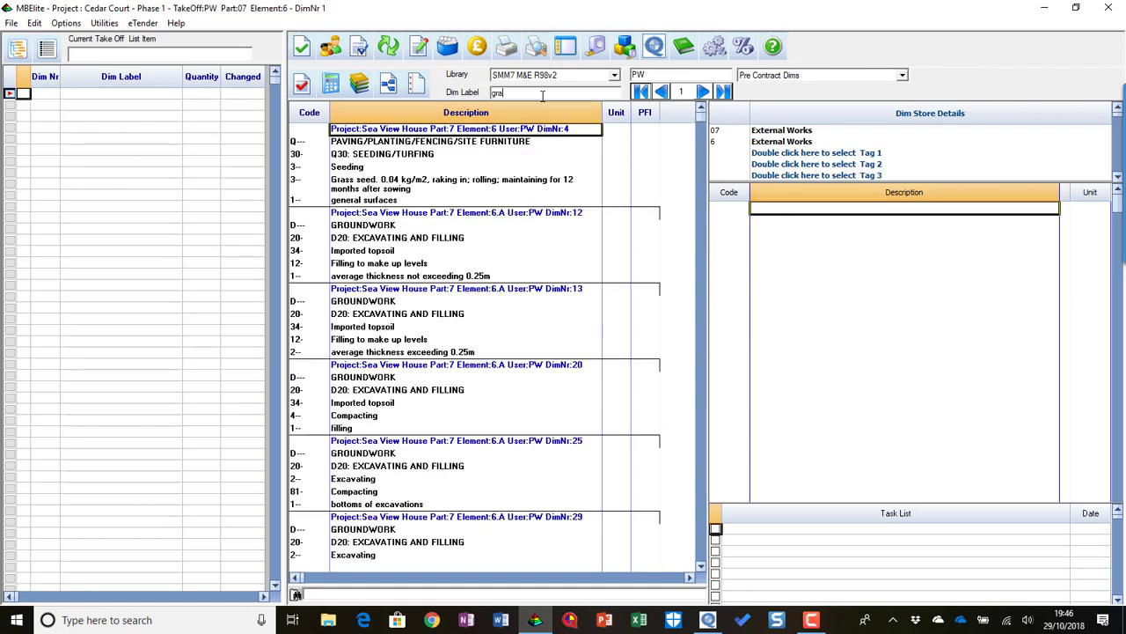
{"action": "type", "text": "ss"}
{"action": "double_click", "coordinate": [359, 195]}
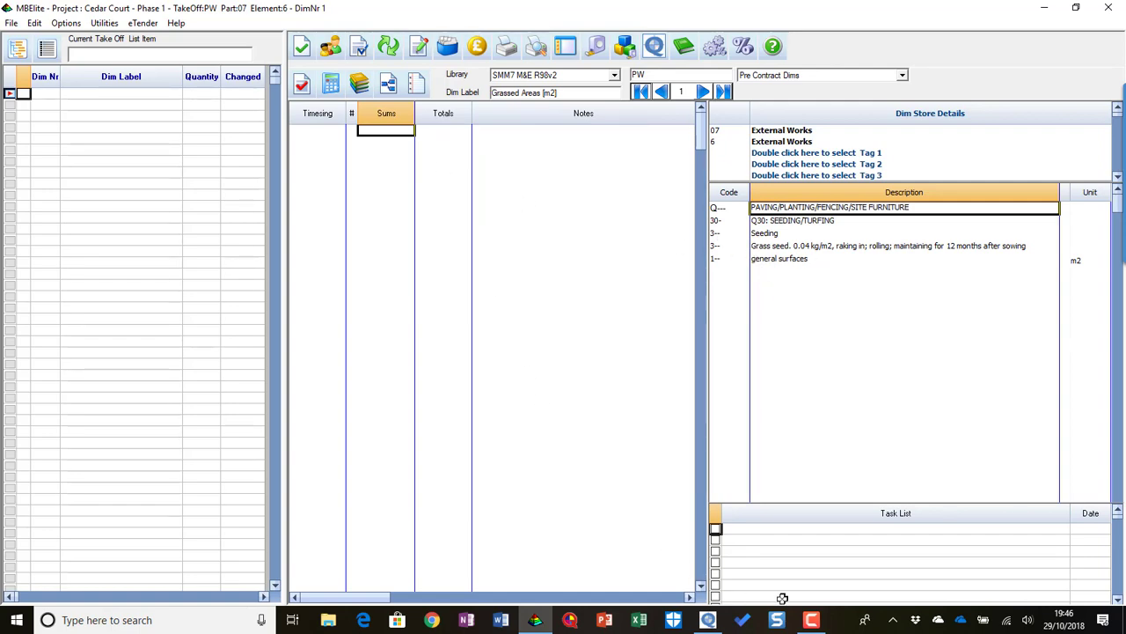
- In QSCad, trace the curved lawn outline with area measurement points
{"action": "left_click", "coordinate": [708, 620]}
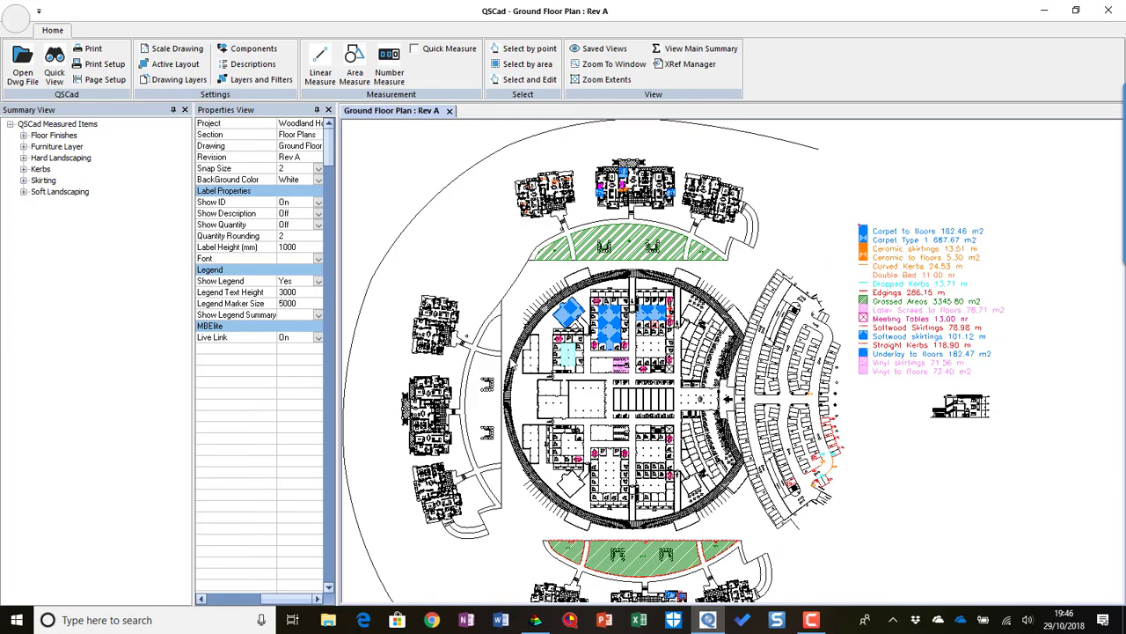
{"action": "scroll", "coordinate": [476, 390], "scroll_direction": "up", "scroll_amount": 5}
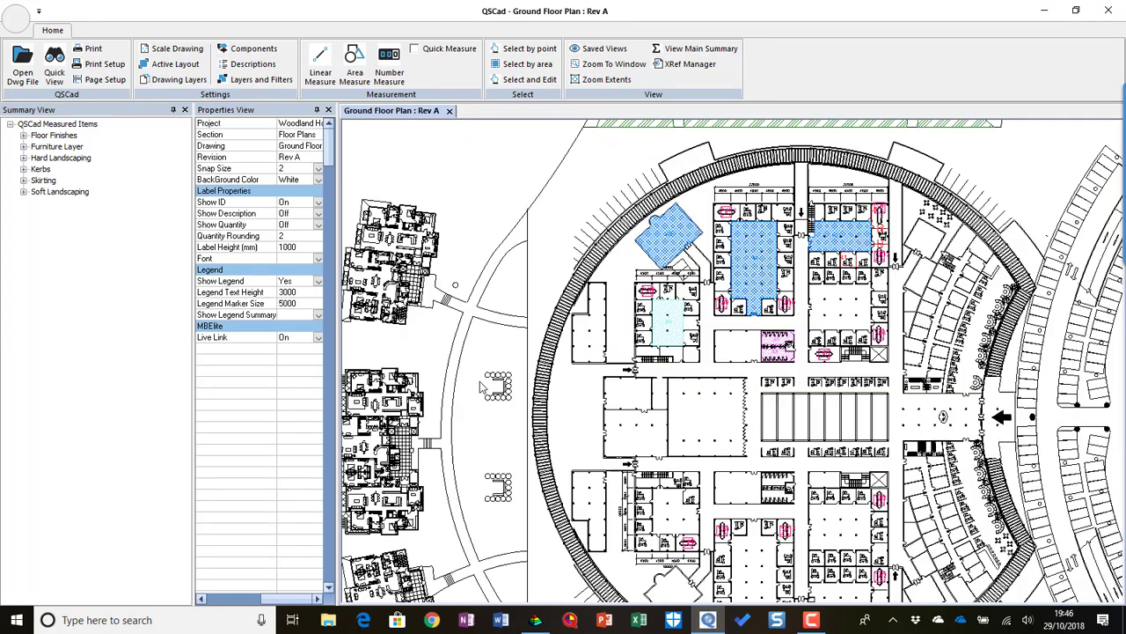
{"action": "scroll", "coordinate": [479, 387], "scroll_direction": "up", "scroll_amount": 1}
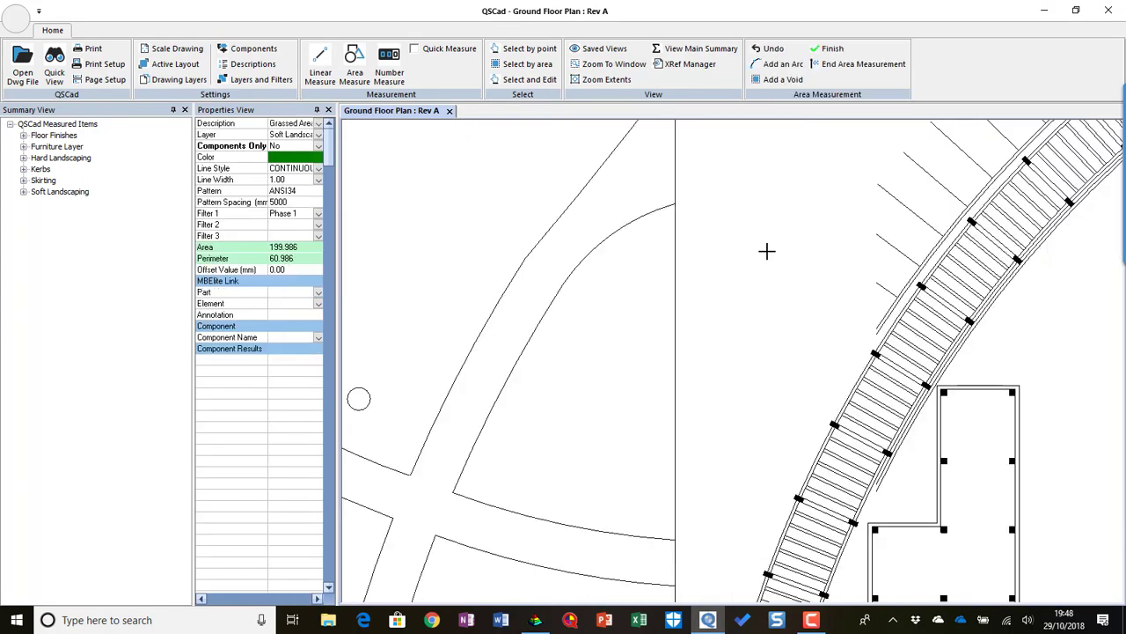
{"action": "left_click", "coordinate": [669, 206]}
{"action": "scroll", "coordinate": [669, 206], "scroll_direction": "up", "scroll_amount": 3}
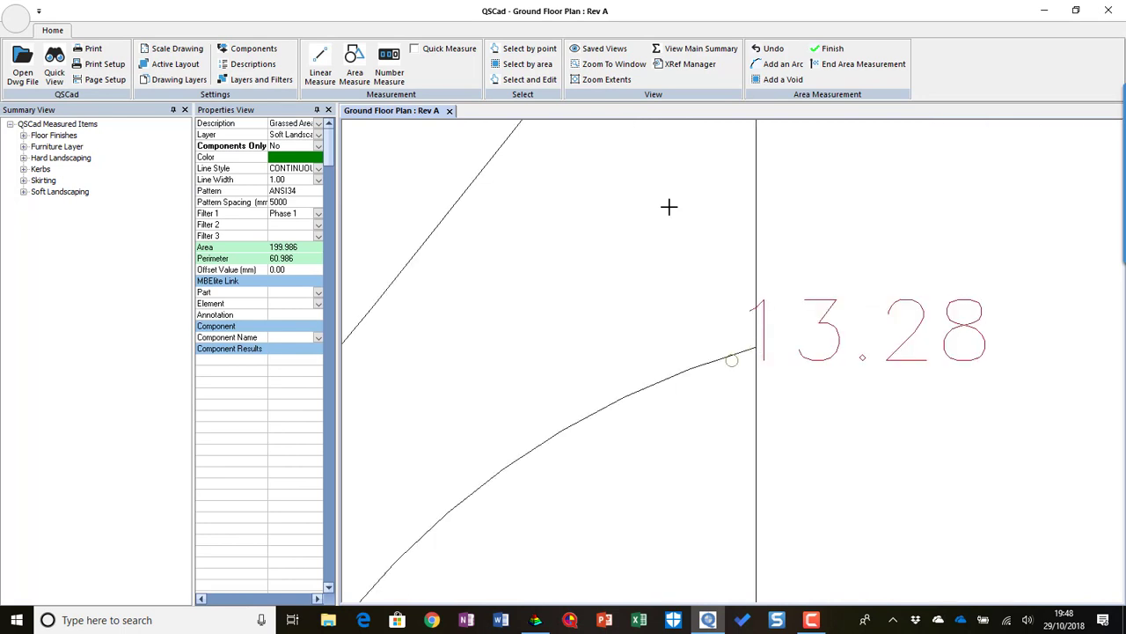
{"action": "left_click", "coordinate": [732, 355]}
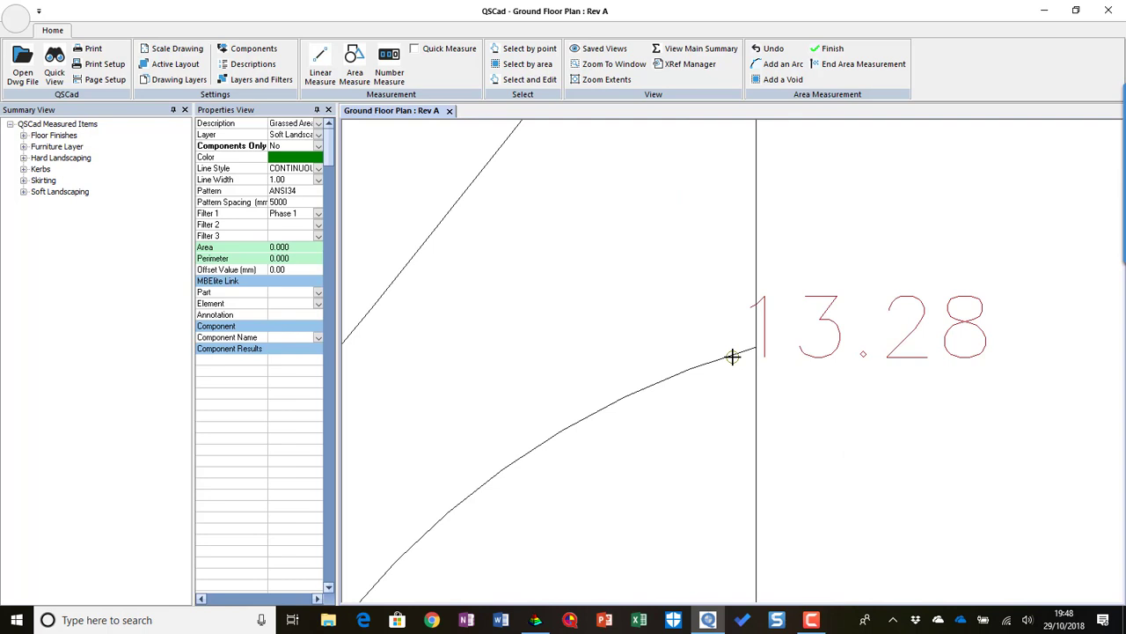
{"action": "left_click", "coordinate": [593, 415]}
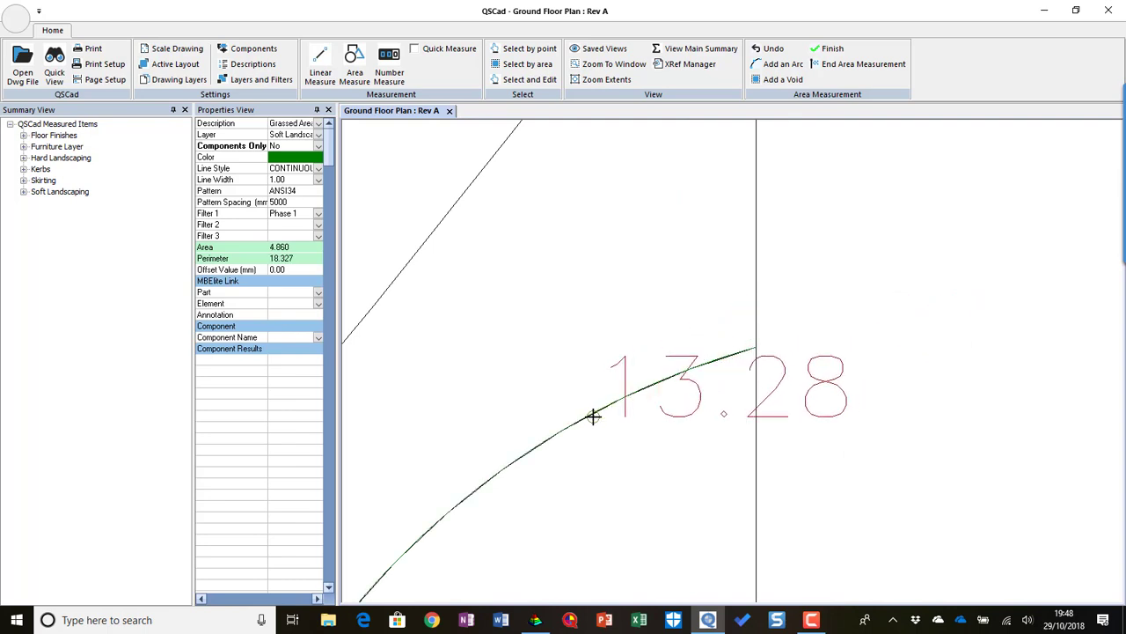
{"action": "scroll", "coordinate": [632, 432], "scroll_direction": "down", "scroll_amount": 3}
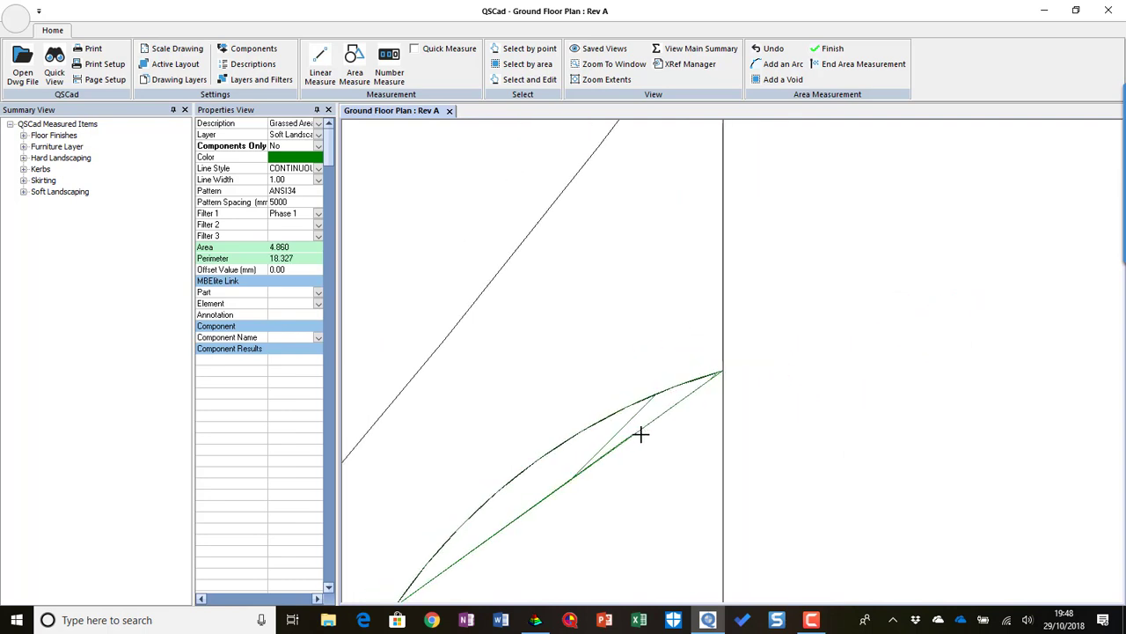
{"action": "scroll", "coordinate": [648, 435], "scroll_direction": "down", "scroll_amount": 3}
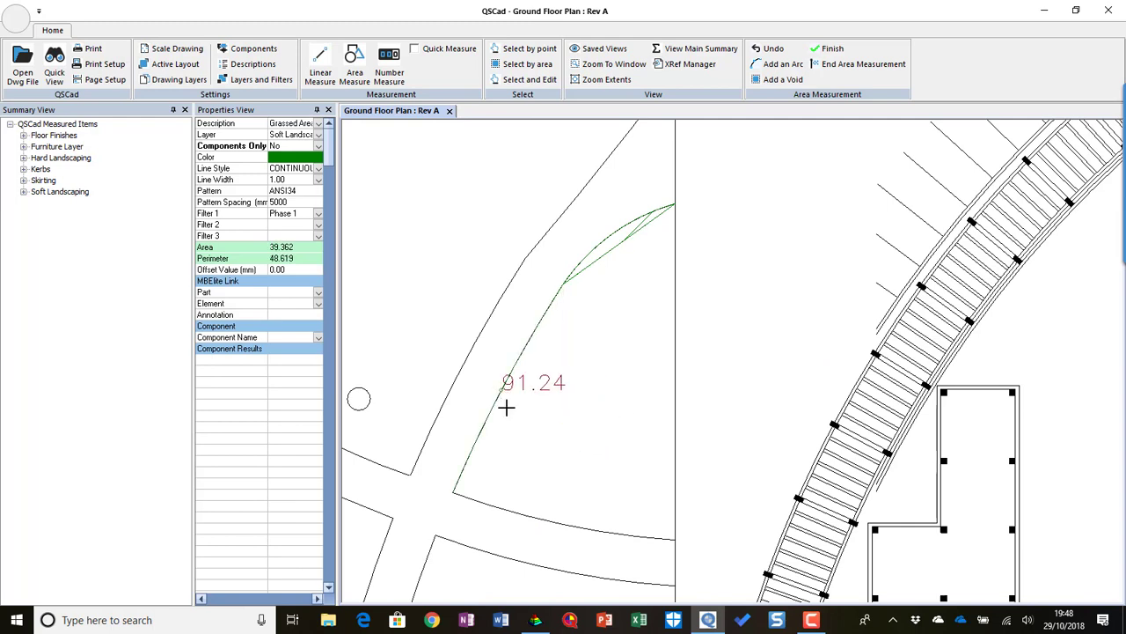
{"action": "double_click", "coordinate": [454, 491]}
{"action": "left_click", "coordinate": [553, 518]}
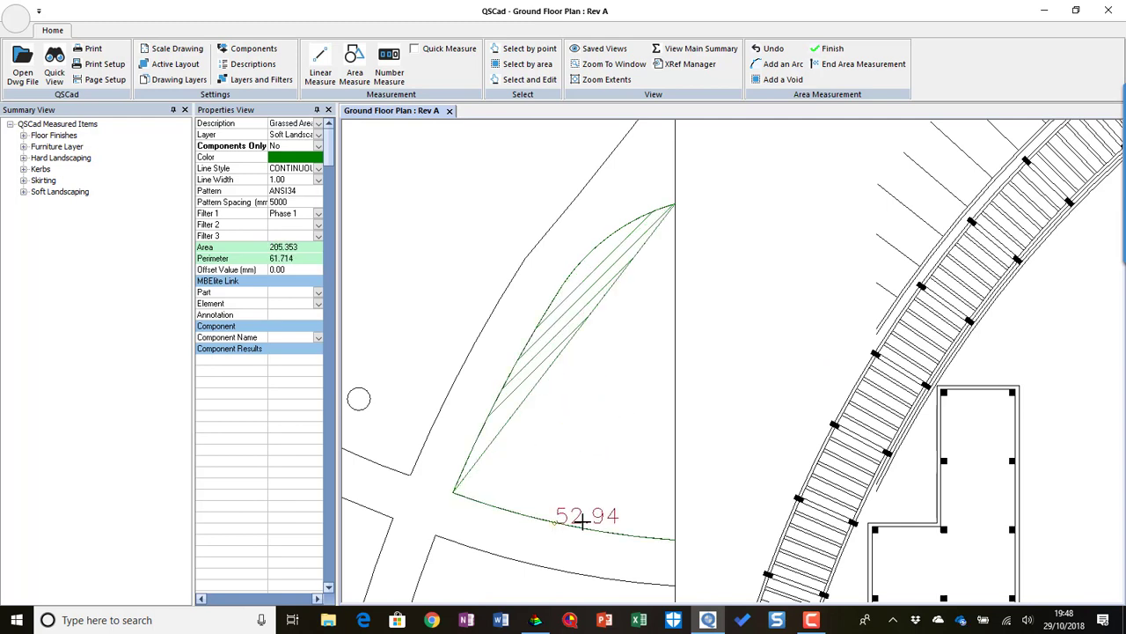
- Close the lawn as a 205.353 m2 area labelled A24 and confirm it reached MBElite
{"action": "right_click", "coordinate": [611, 395]}
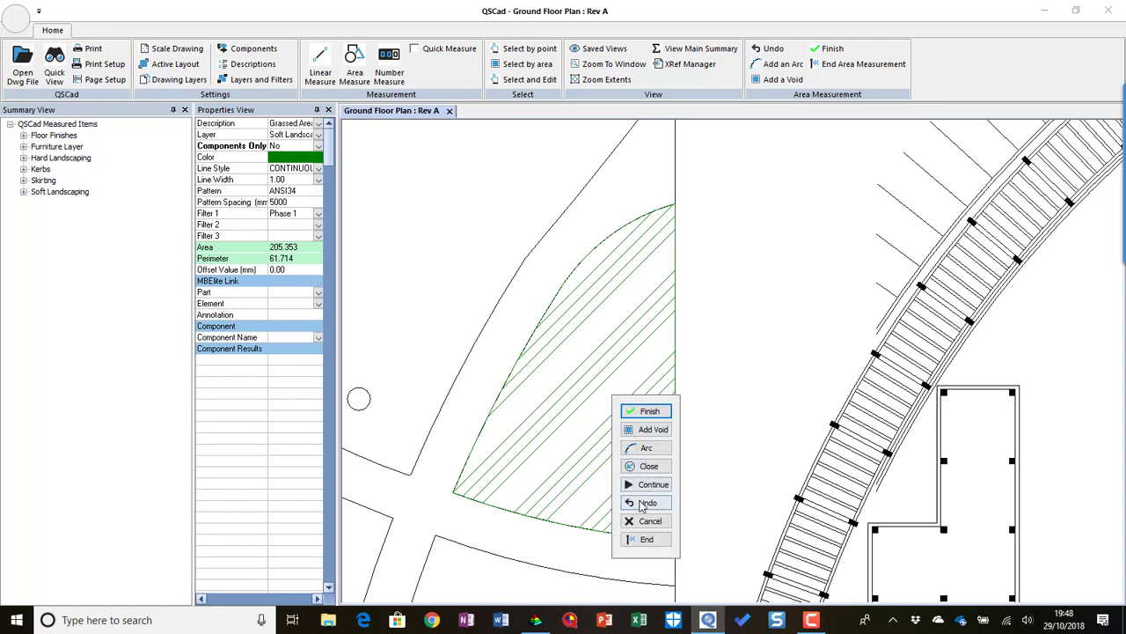
{"action": "left_click", "coordinate": [648, 466]}
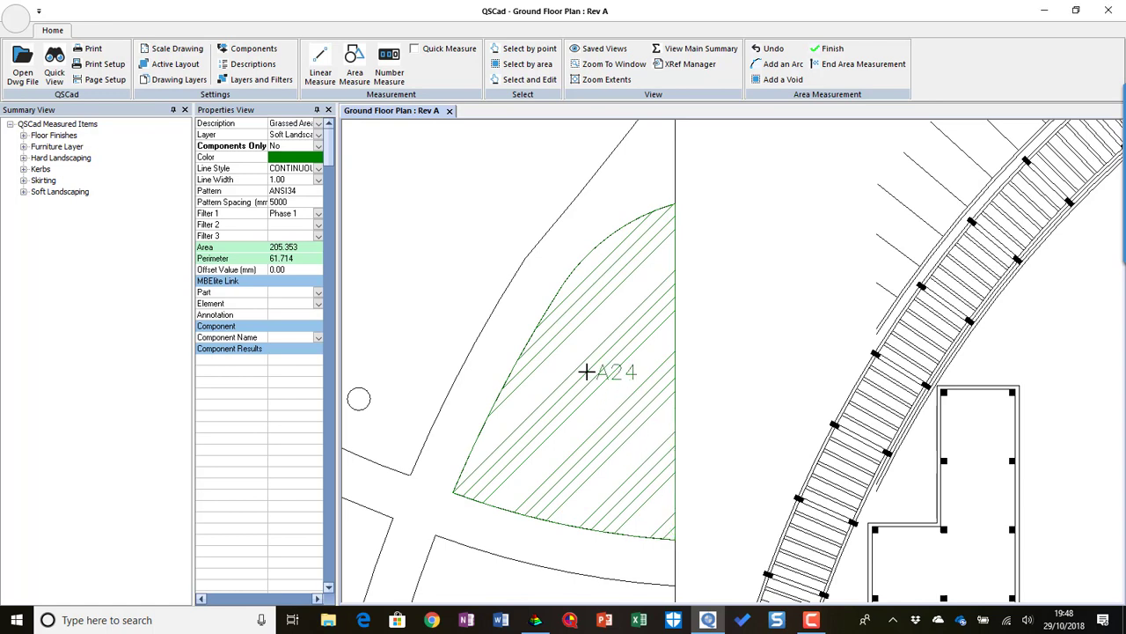
{"action": "left_click", "coordinate": [586, 370]}
{"action": "middle_click_drag", "start_coordinate": [594, 442], "coordinate": [669, 209]}
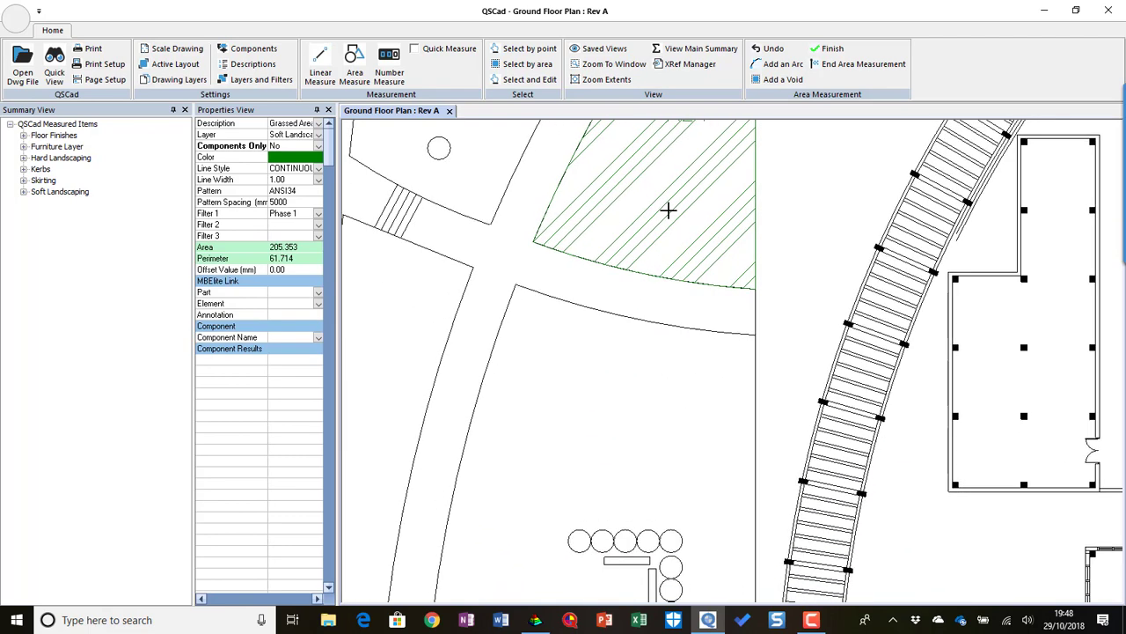
{"action": "left_click", "coordinate": [540, 623]}
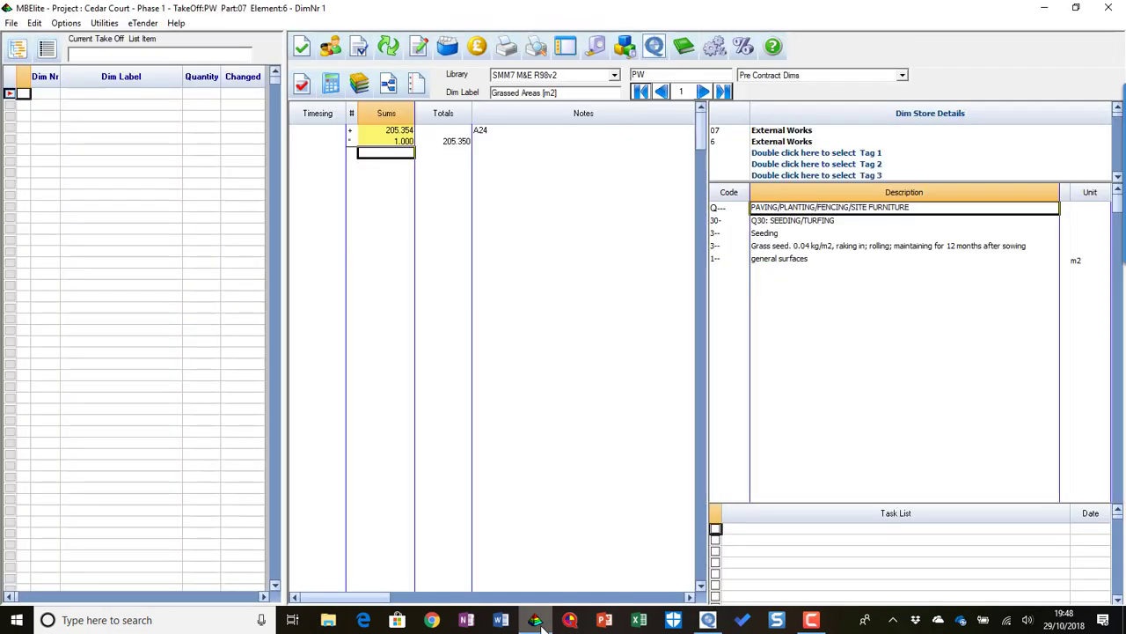
{"action": "left_click", "coordinate": [537, 621]}
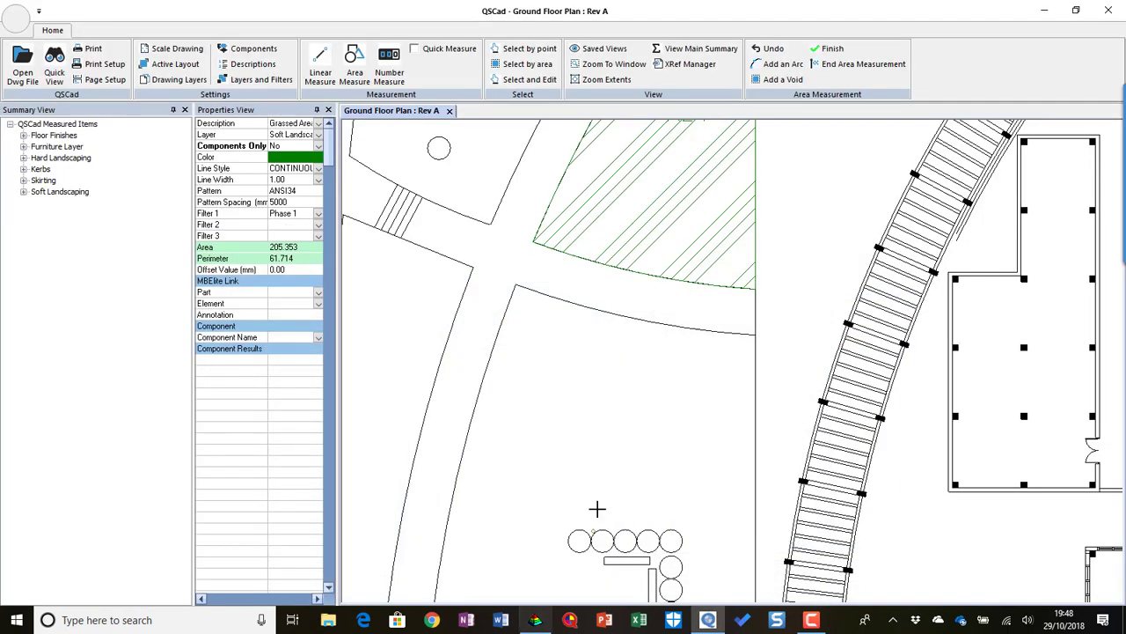
- Trace the grass strip beside the trees to its lower tip and close it as A25, 1313.424 m2
{"action": "left_click", "coordinate": [748, 332]}
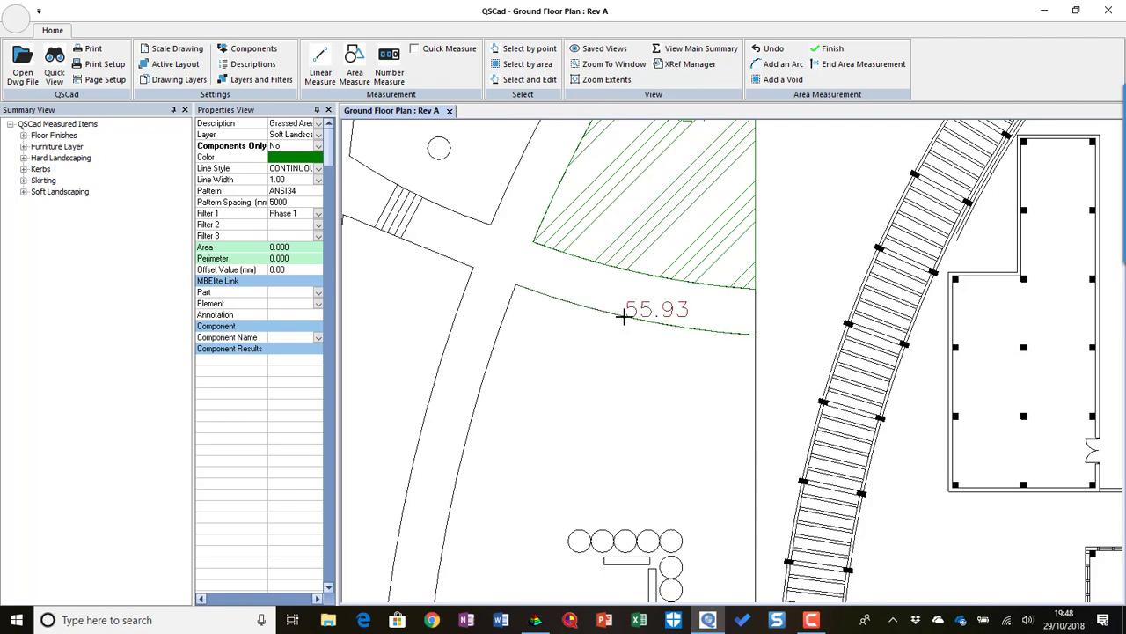
{"action": "left_click", "coordinate": [471, 418]}
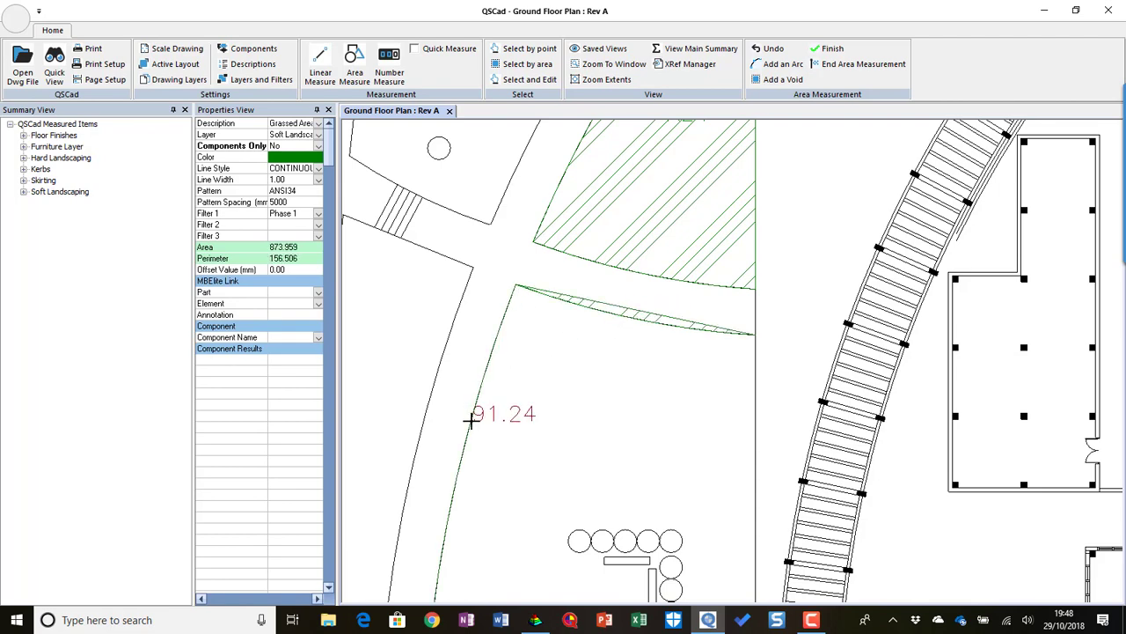
{"action": "middle_click_drag", "start_coordinate": [611, 458], "coordinate": [611, 173]}
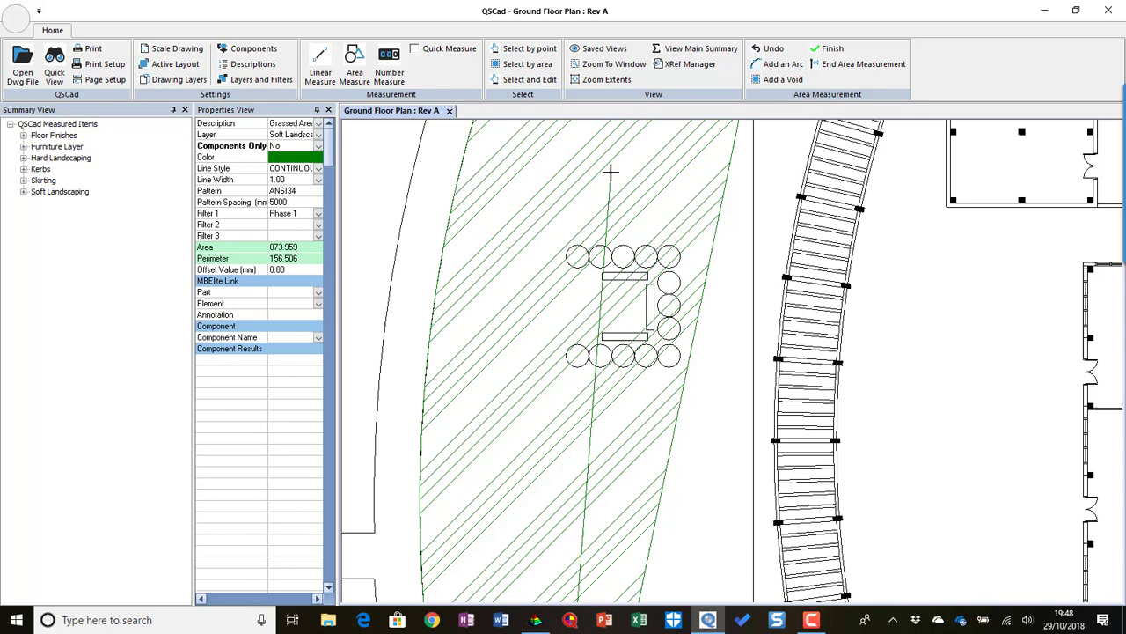
{"action": "scroll", "coordinate": [613, 346], "scroll_direction": "down", "scroll_amount": 3}
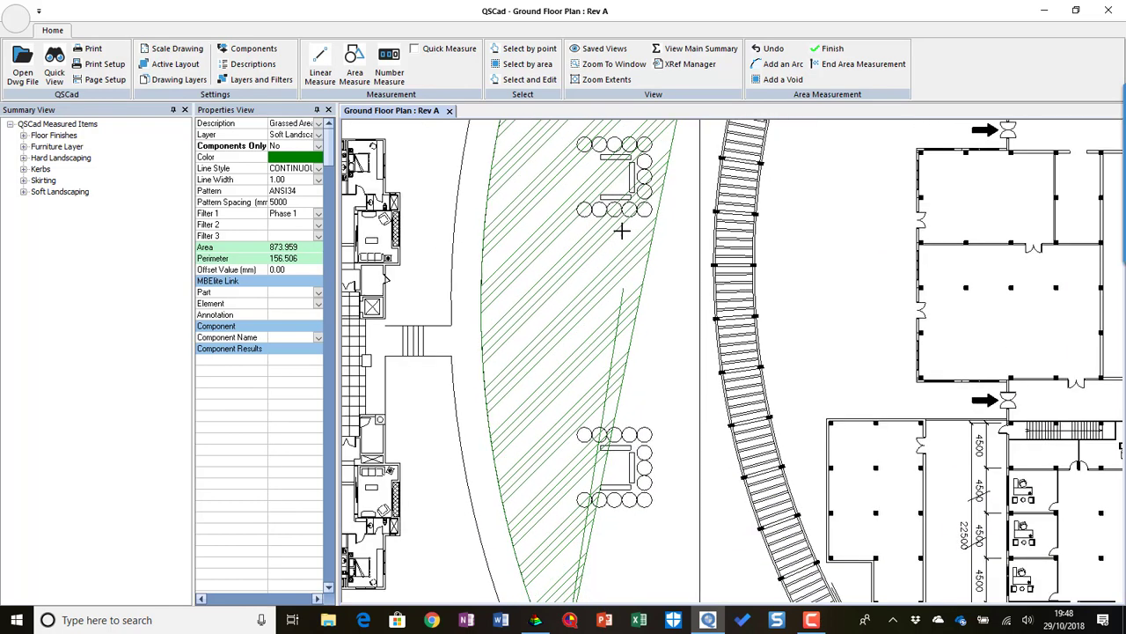
{"action": "middle_click_drag", "start_coordinate": [621, 231], "coordinate": [621, 151]}
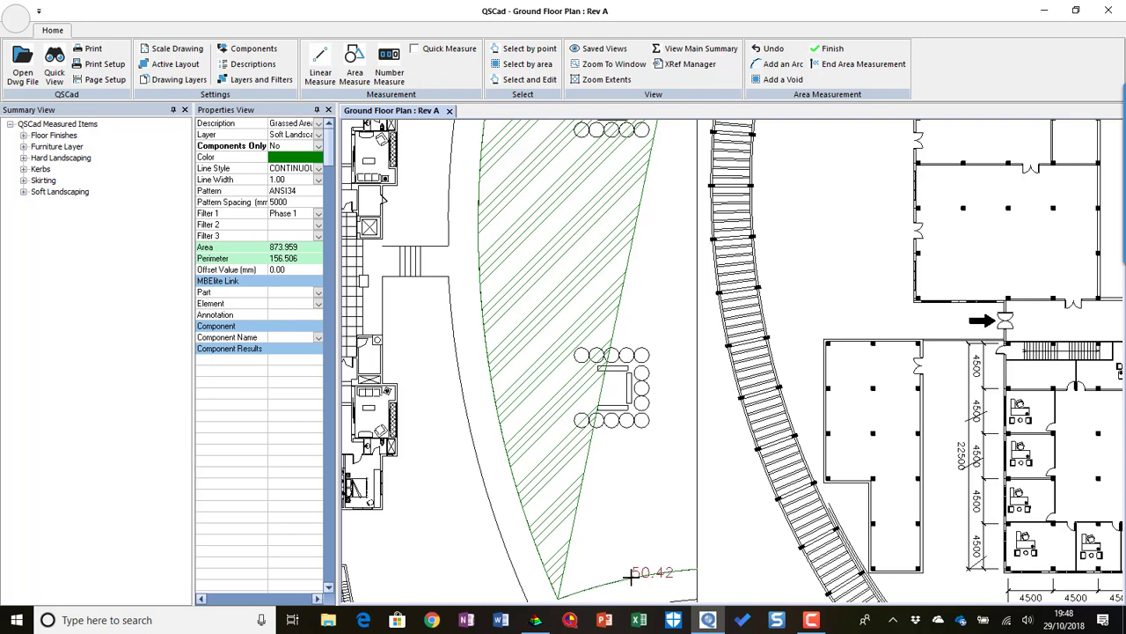
{"action": "left_click", "coordinate": [630, 576]}
{"action": "right_click", "coordinate": [630, 392]}
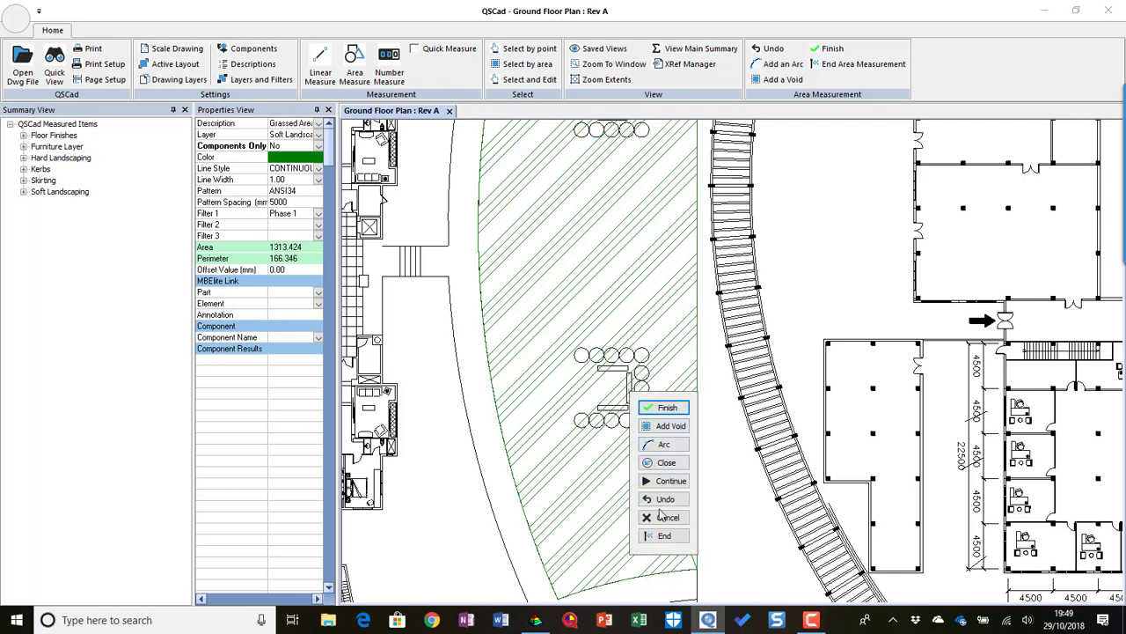
{"action": "left_click", "coordinate": [667, 462]}
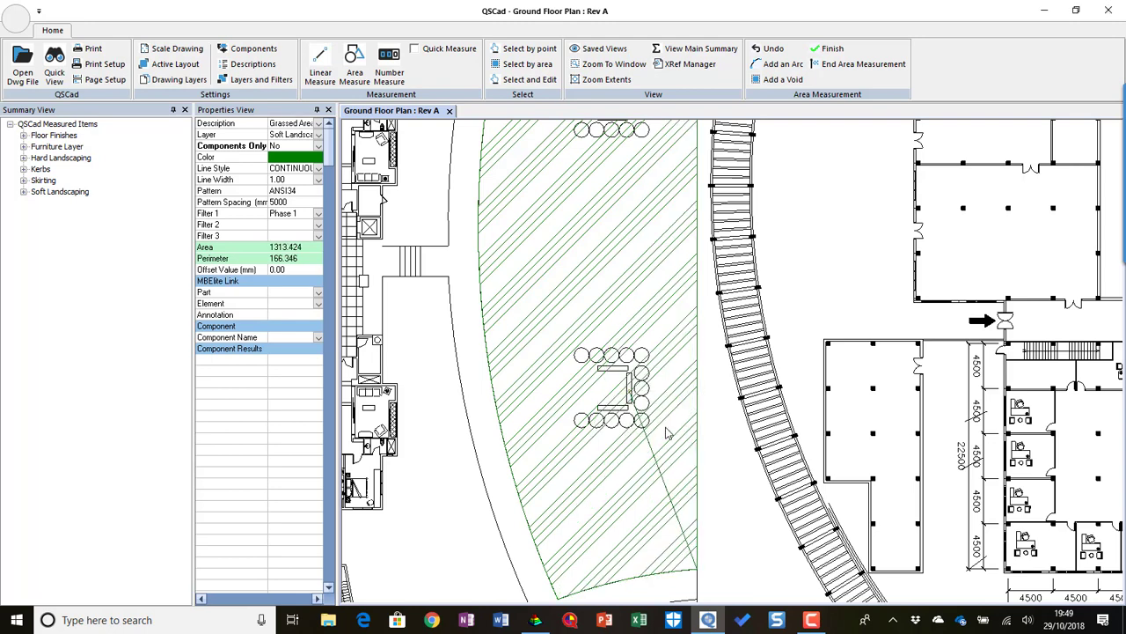
{"action": "left_click", "coordinate": [586, 251]}
- Outline the lower grass area below the path junction and close it as A26, 154.121 m2
{"action": "middle_click_drag", "start_coordinate": [610, 517], "coordinate": [604, 164]}
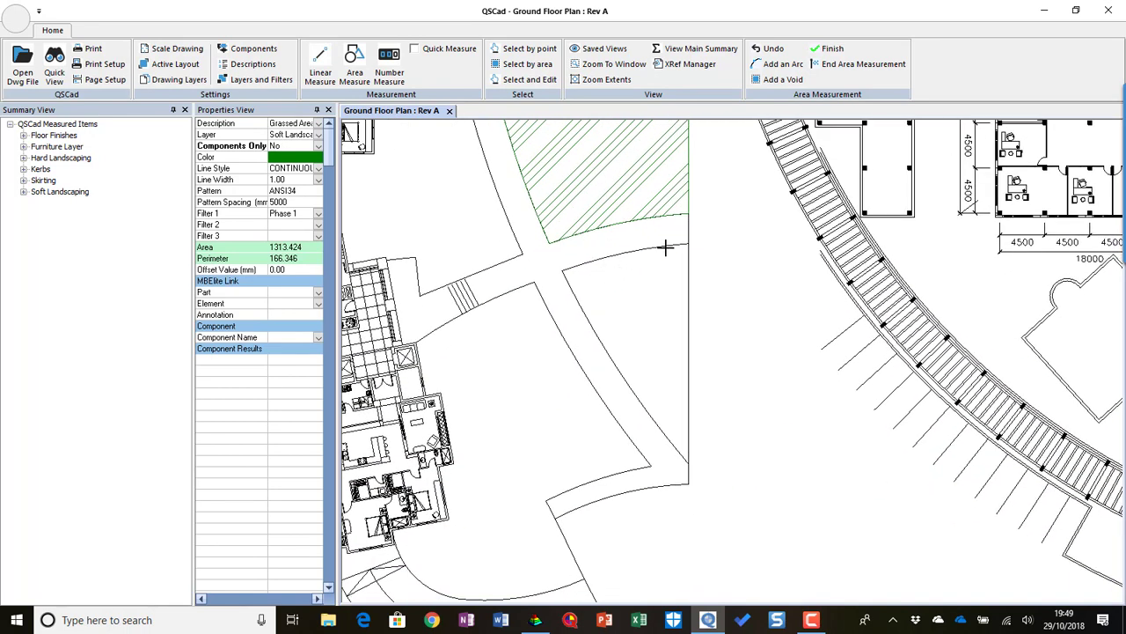
{"action": "left_click", "coordinate": [580, 262]}
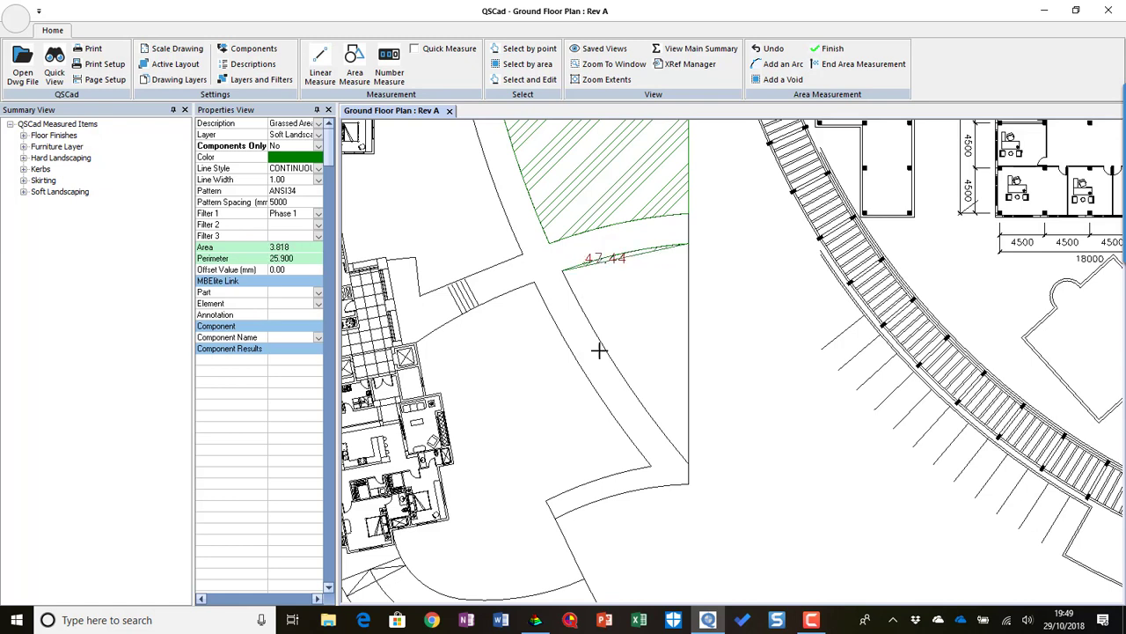
{"action": "left_click", "coordinate": [641, 401]}
{"action": "right_click", "coordinate": [651, 333]}
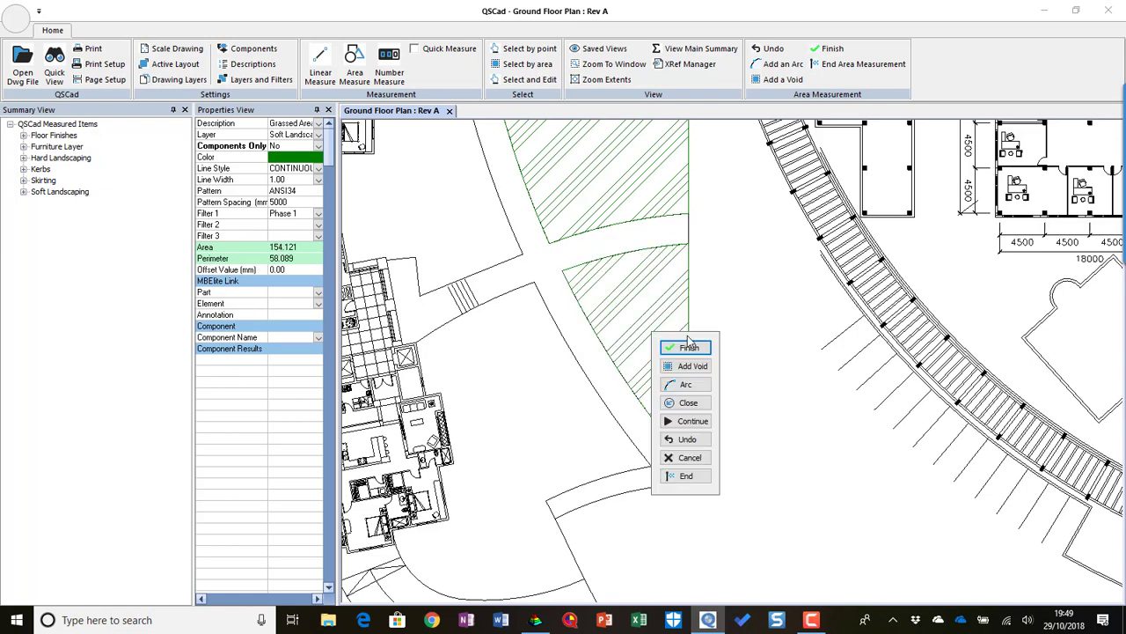
{"action": "left_click", "coordinate": [686, 407]}
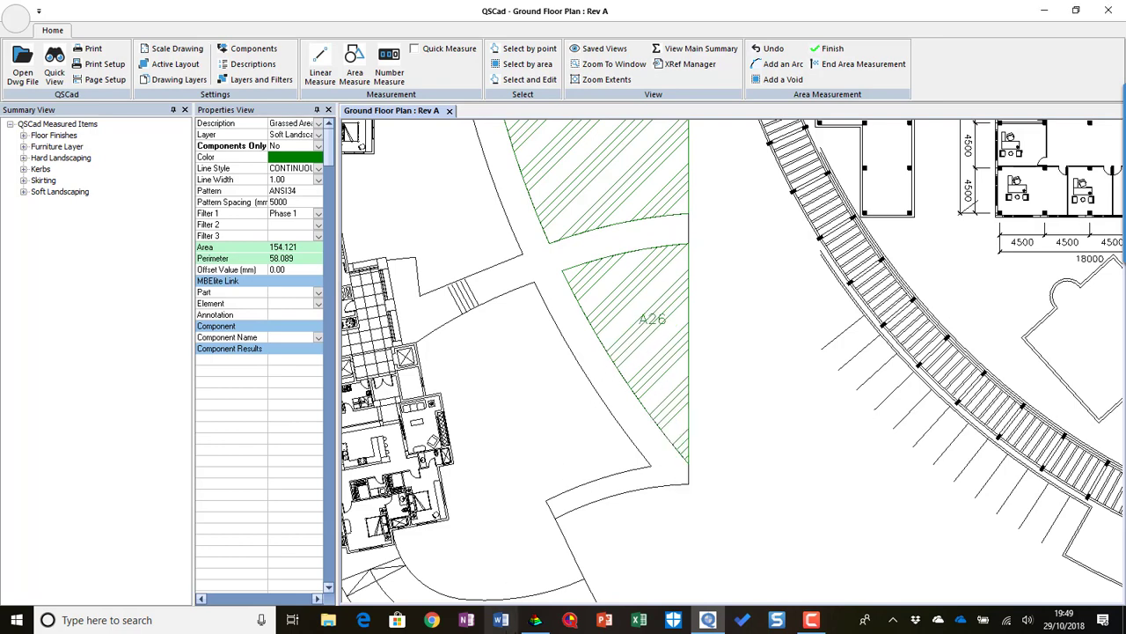
{"action": "left_click", "coordinate": [534, 620]}
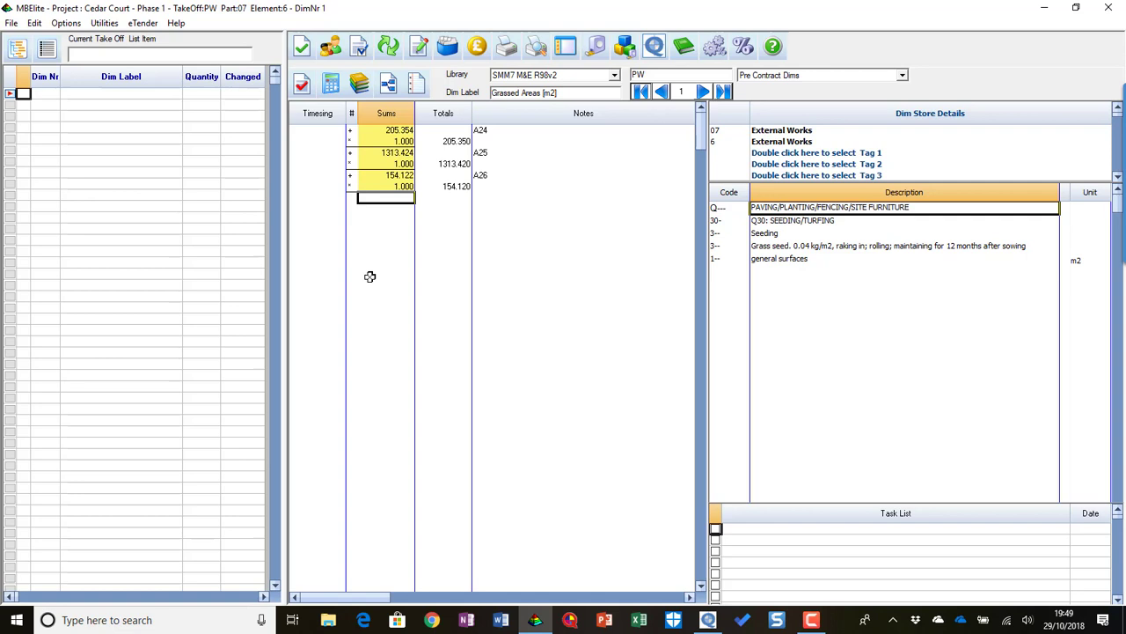
- Add a 1672.89 total row and store the Grassed Areas [m2] dim as dim 1
{"action": "type", "text": "t"}
{"action": "key", "text": "Return"}
{"action": "key", "text": "Return"}
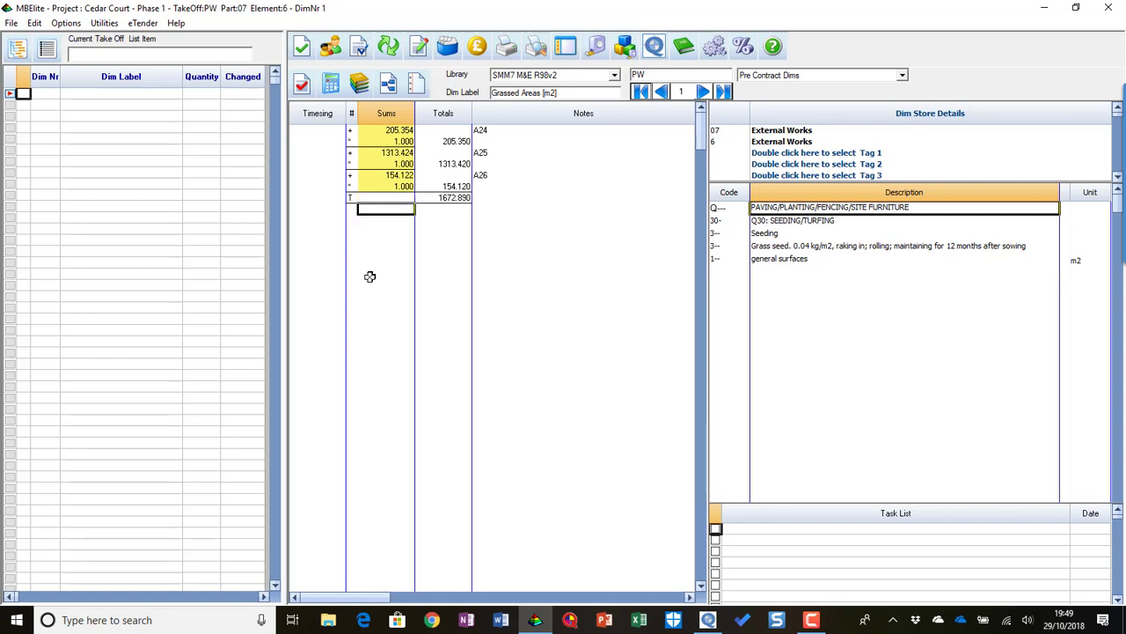
{"action": "left_click", "coordinate": [301, 46]}
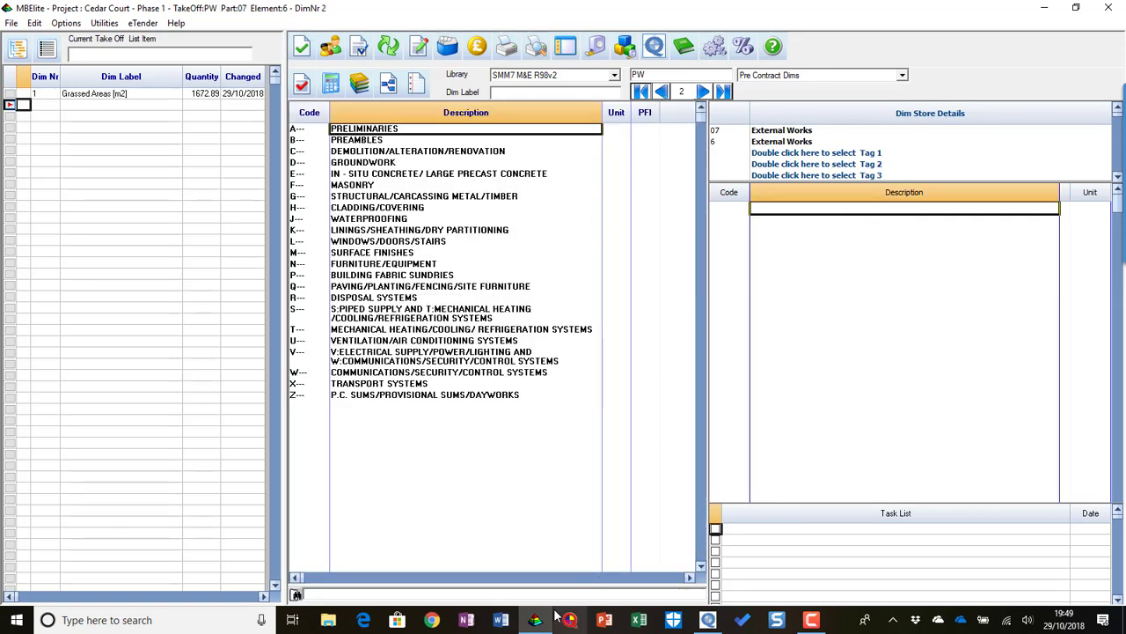
- Back in QSCad, group the QSCad Measured Items list by layer
{"action": "left_click", "coordinate": [741, 623]}
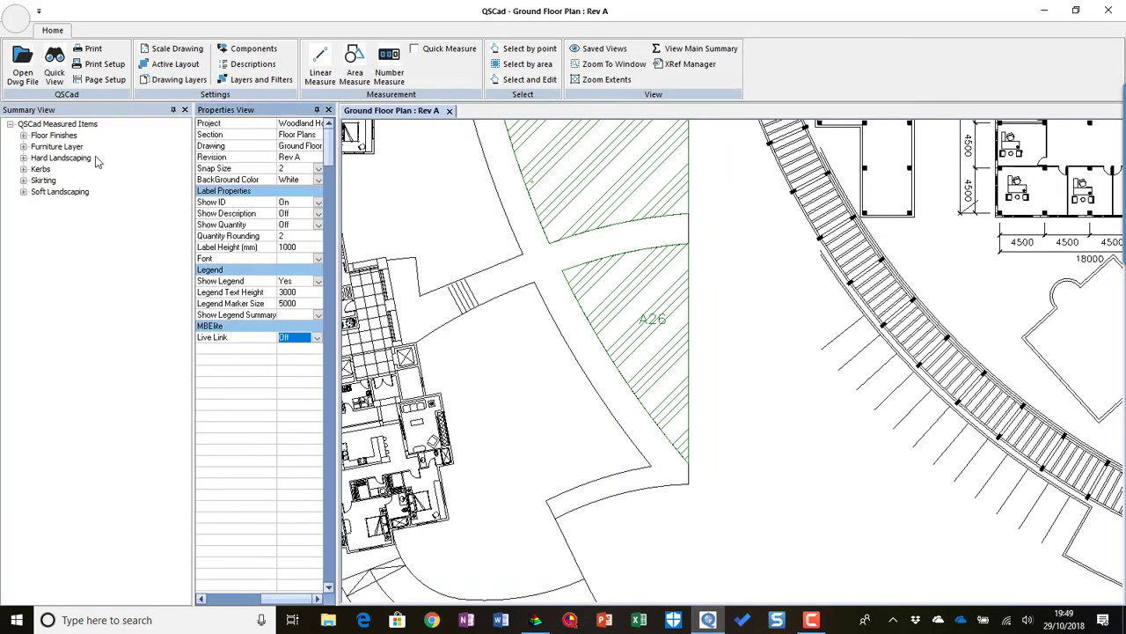
{"action": "left_click", "coordinate": [61, 124]}
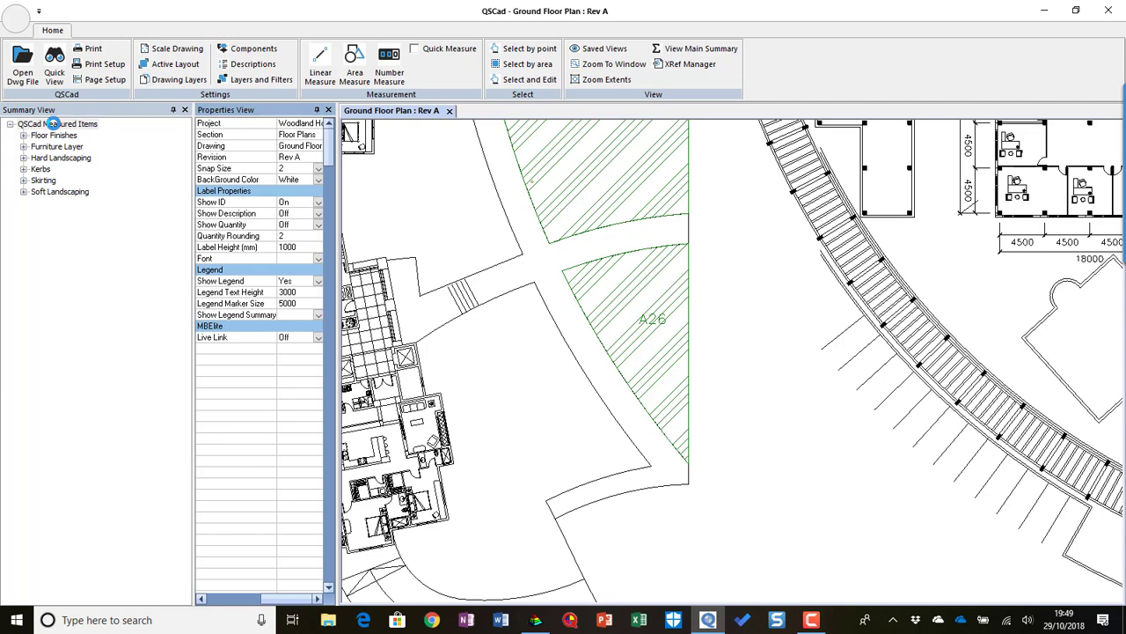
{"action": "right_click", "coordinate": [55, 125]}
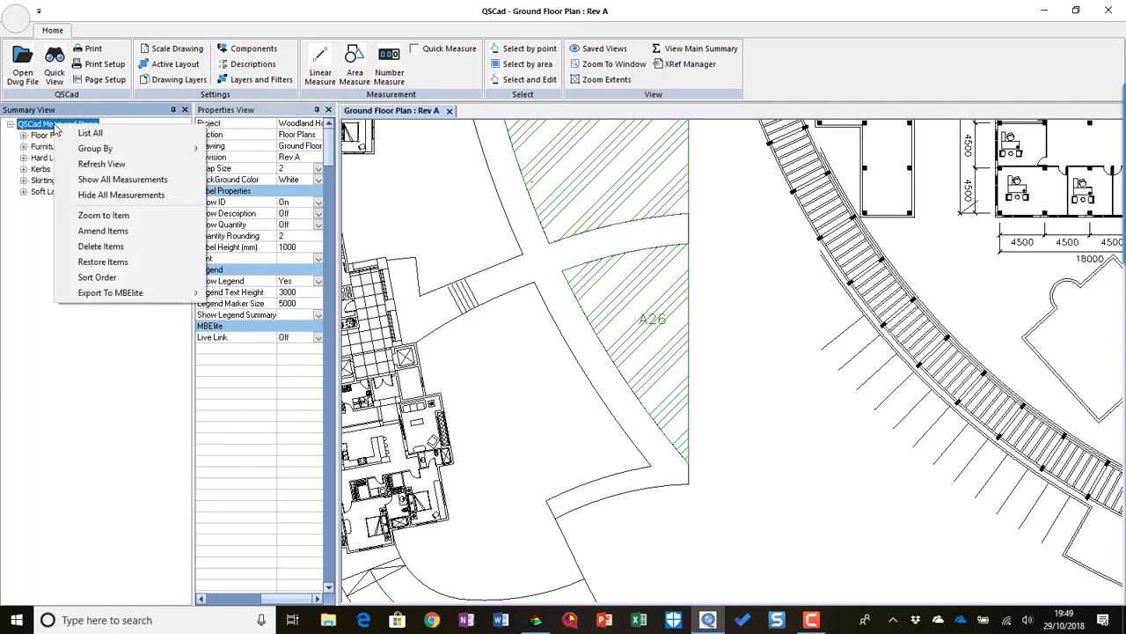
{"action": "mouse_move", "coordinate": [128, 149]}
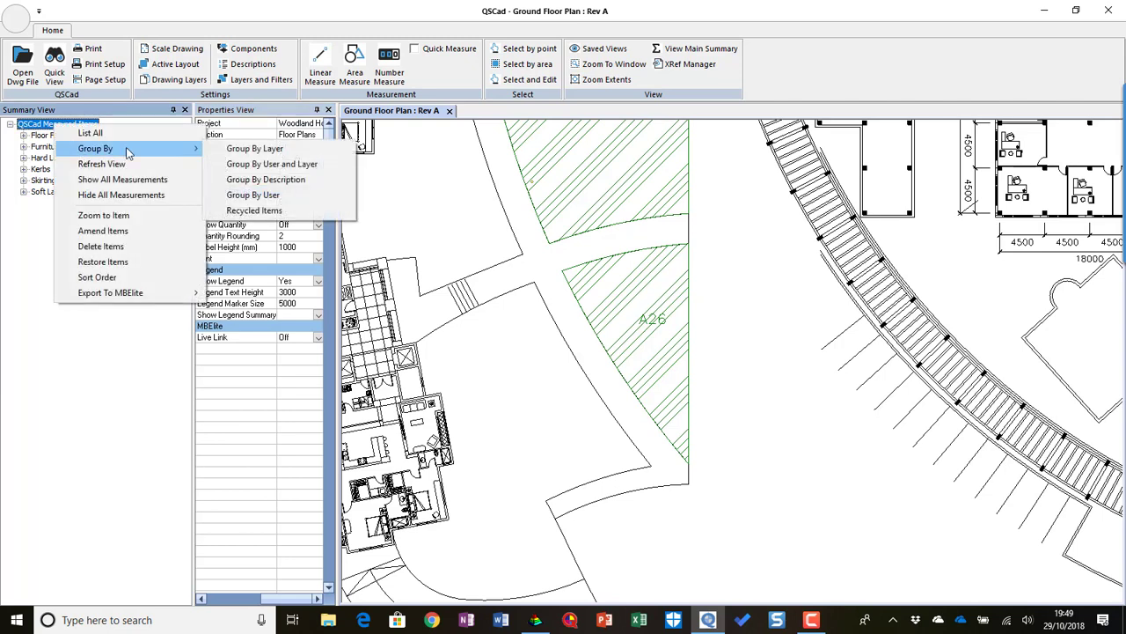
{"action": "left_click", "coordinate": [283, 149]}
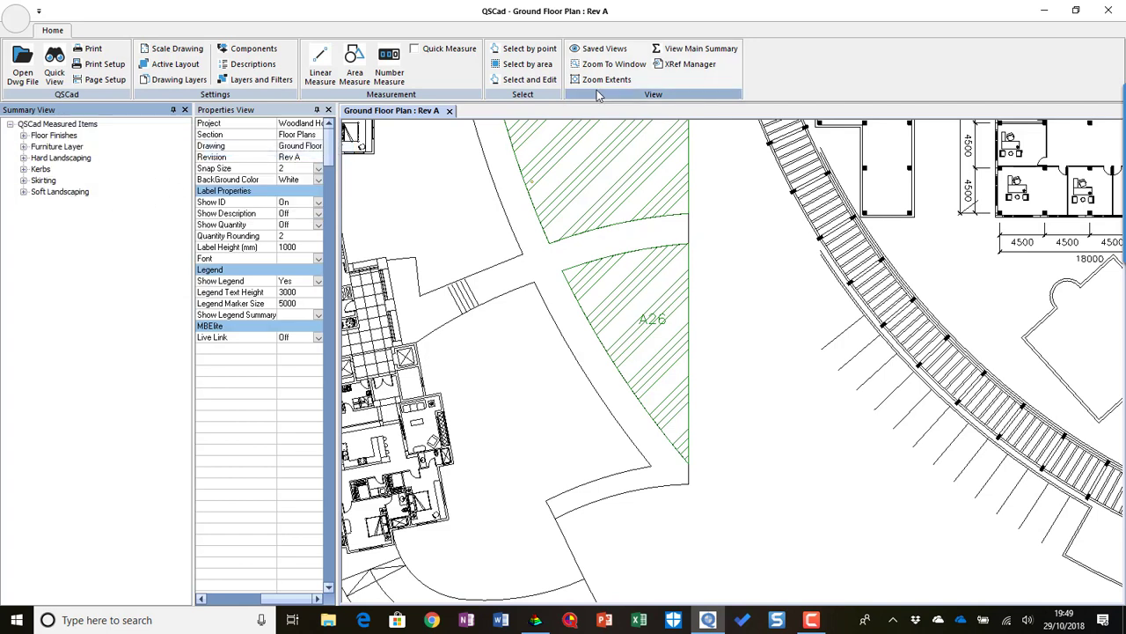
- Open the main summary with Hard Landscaping, Soft Landscaping and Kerbs layers included
{"action": "left_click", "coordinate": [695, 48]}
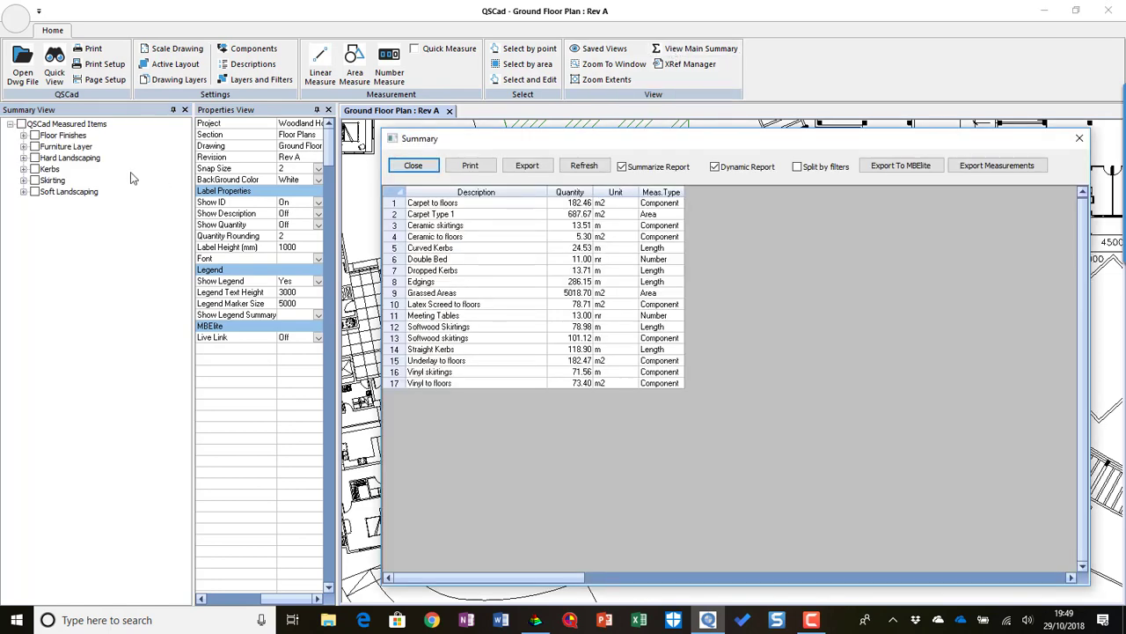
{"action": "left_click", "coordinate": [34, 158]}
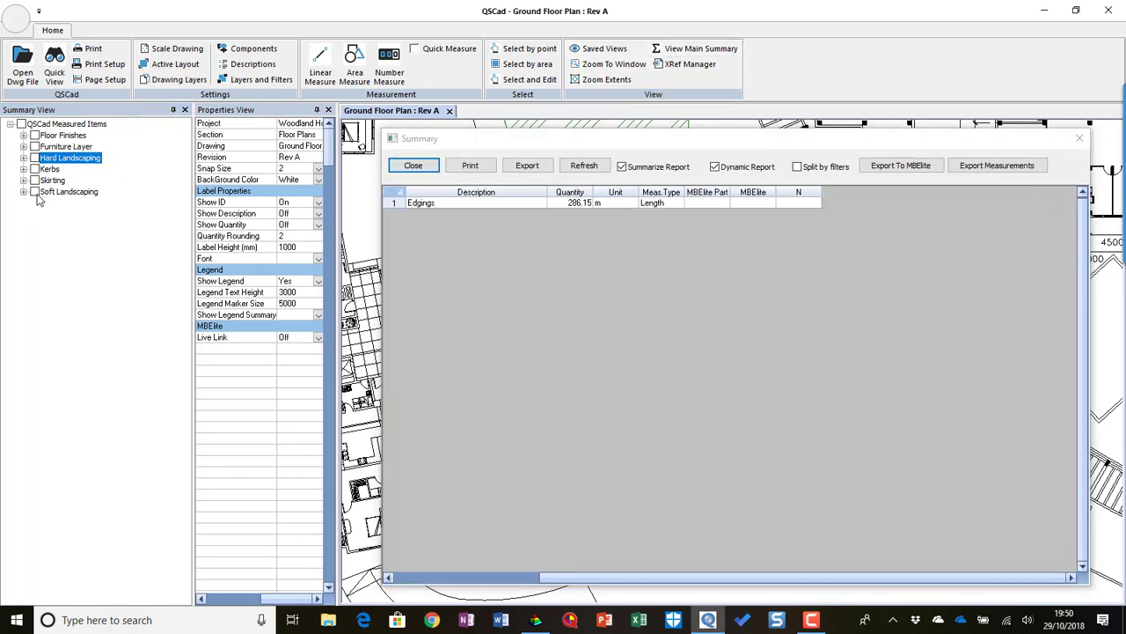
{"action": "left_click", "coordinate": [41, 192]}
{"action": "left_click", "coordinate": [35, 192]}
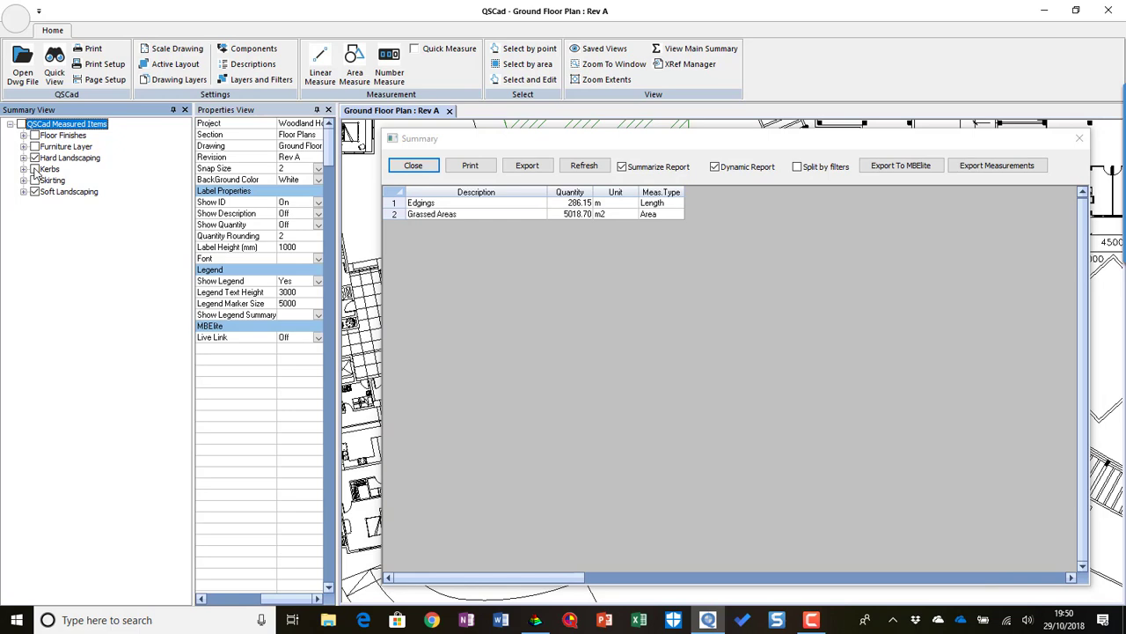
{"action": "left_click", "coordinate": [49, 169]}
{"action": "key", "text": "space"}
{"action": "key", "text": "Home"}
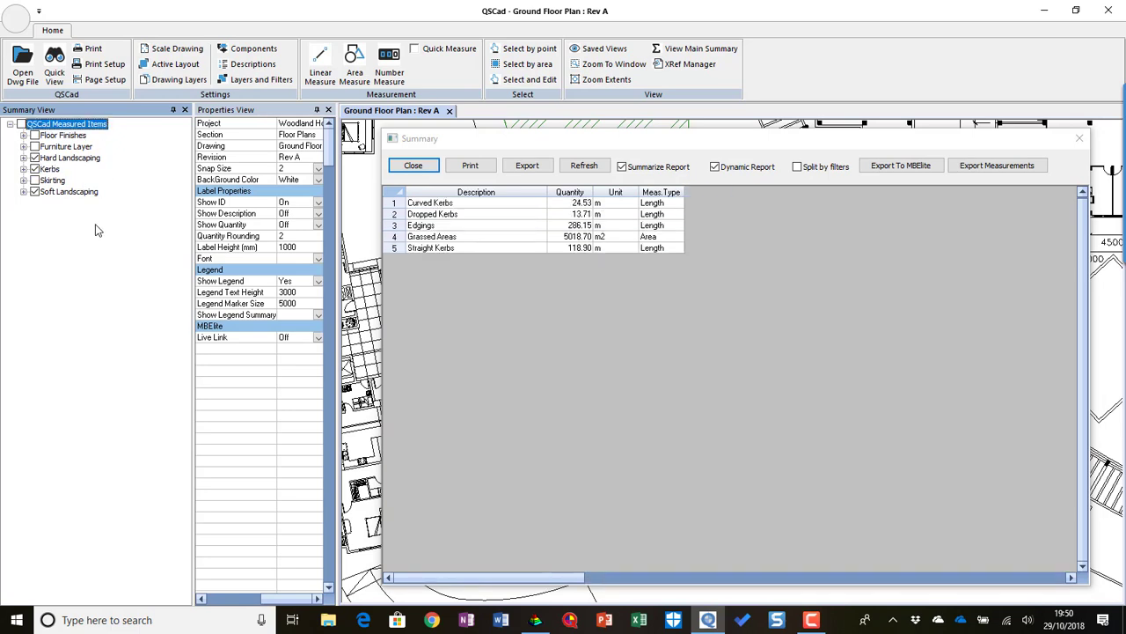
- Switch the report to summarised totals and export them to MBElite
{"action": "left_click", "coordinate": [645, 171]}
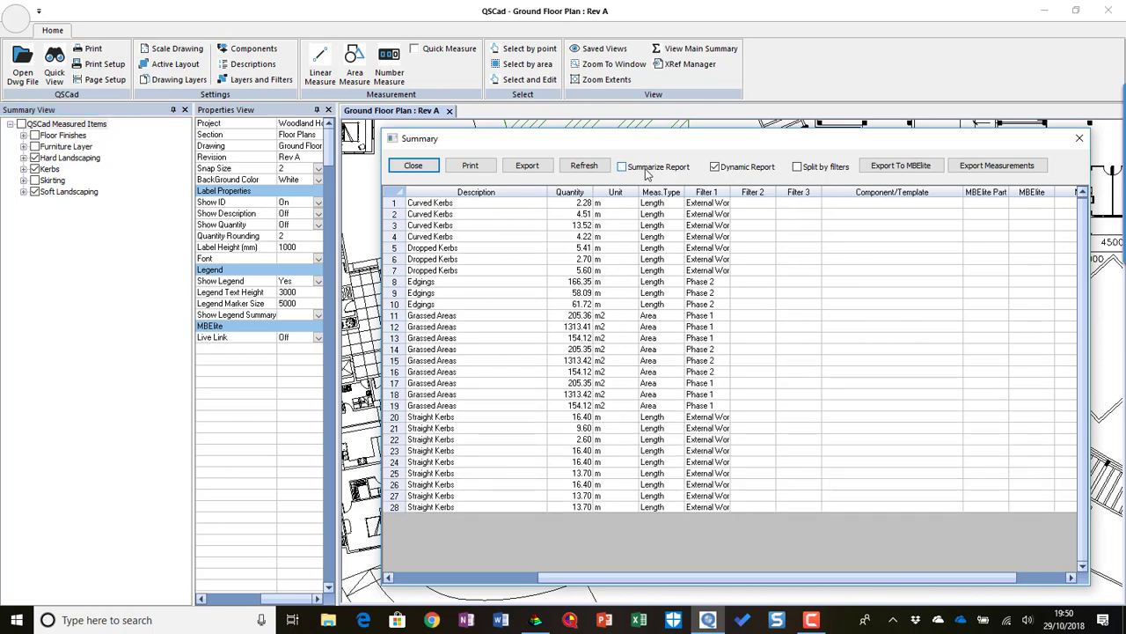
{"action": "left_click", "coordinate": [646, 171]}
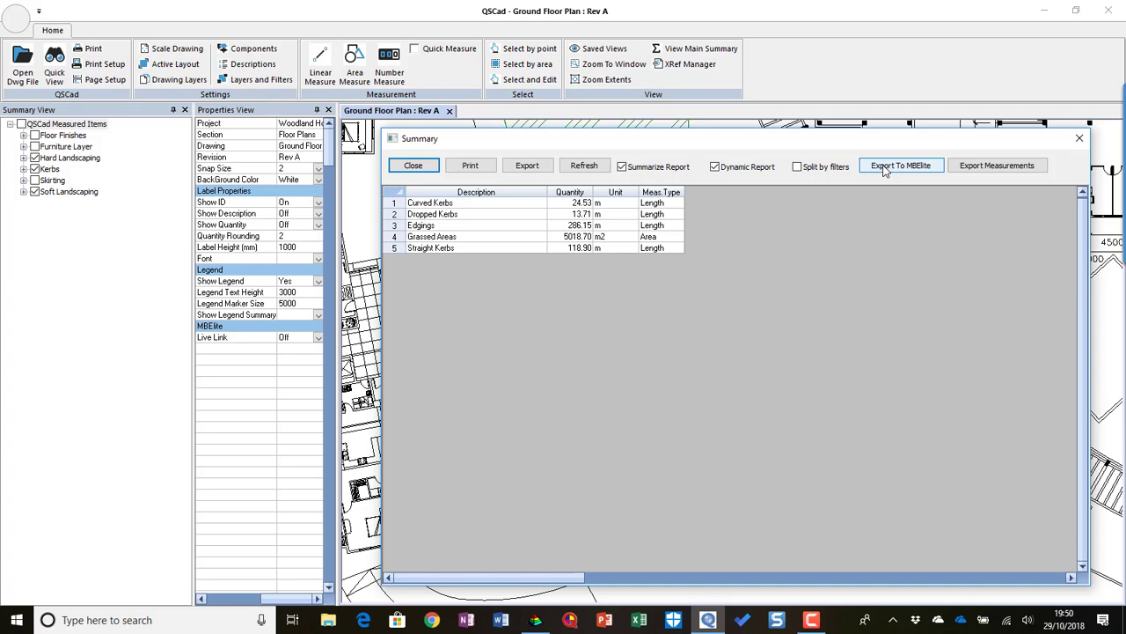
{"action": "left_click", "coordinate": [884, 170]}
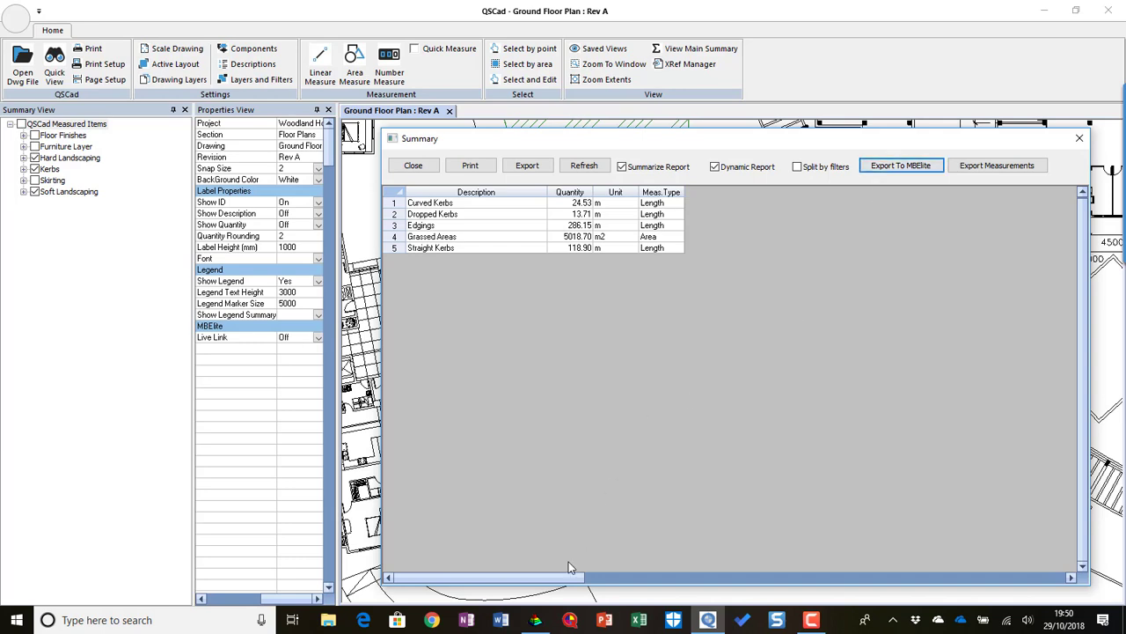
- Close the QSCad summary, open the PW External Works dim store, and advance to Curved Kerbs
{"action": "left_click", "coordinate": [537, 621]}
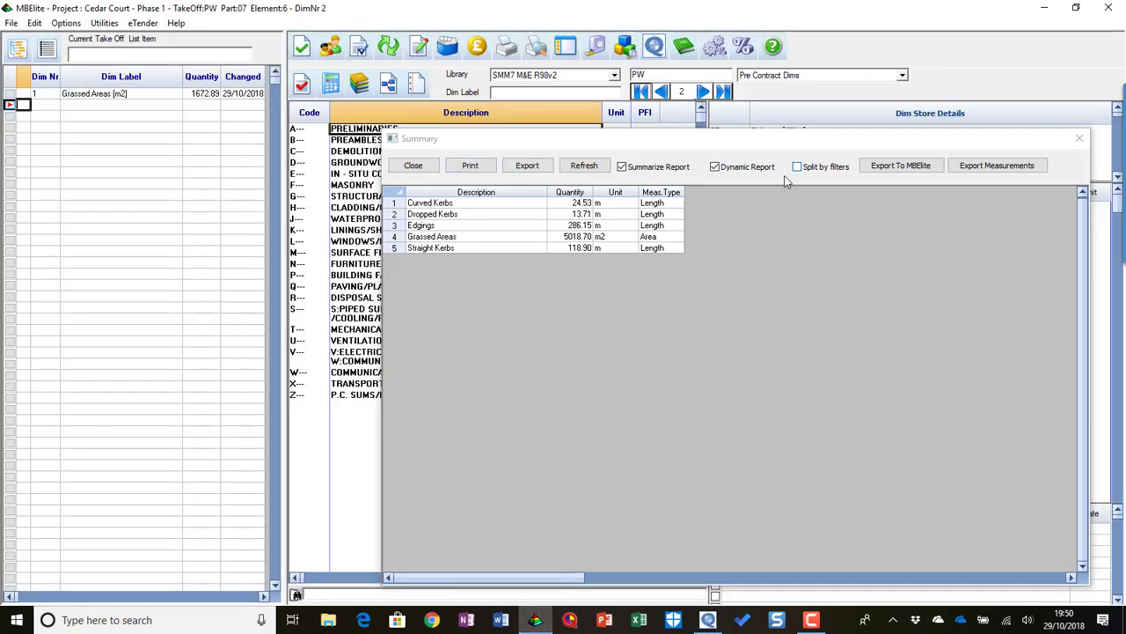
{"action": "left_click", "coordinate": [412, 166]}
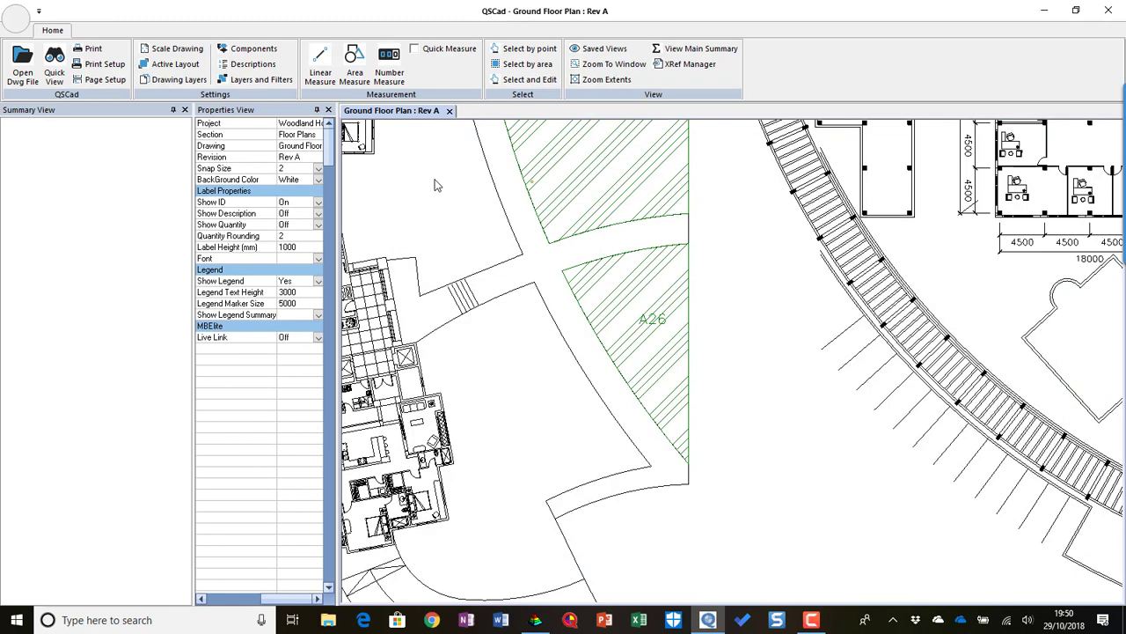
{"action": "left_click", "coordinate": [534, 620]}
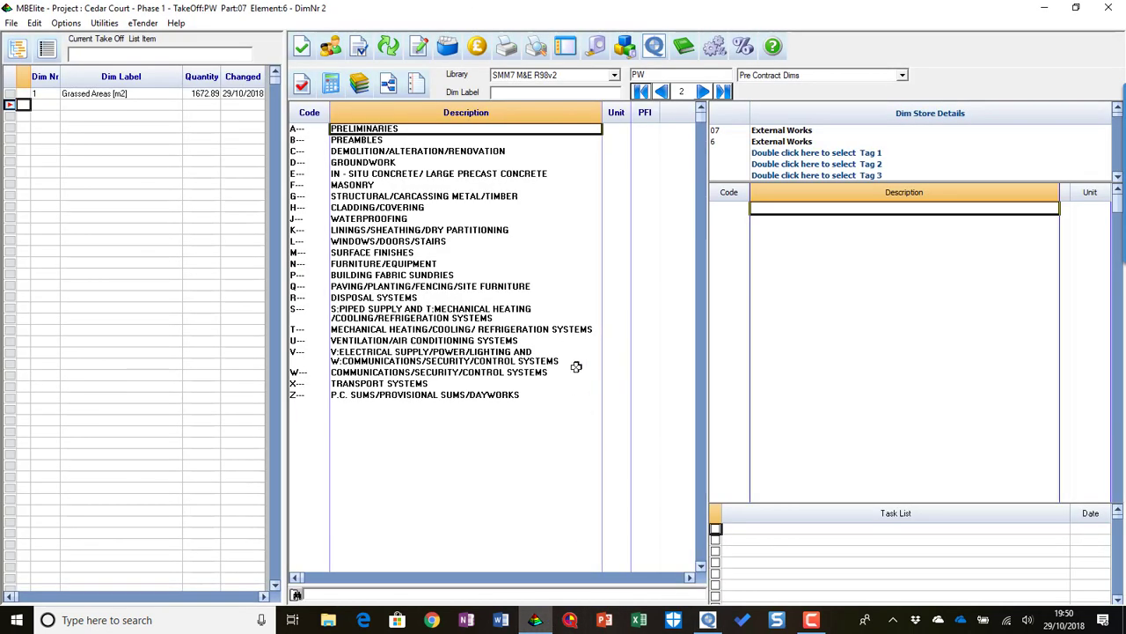
{"action": "left_click", "coordinate": [447, 47]}
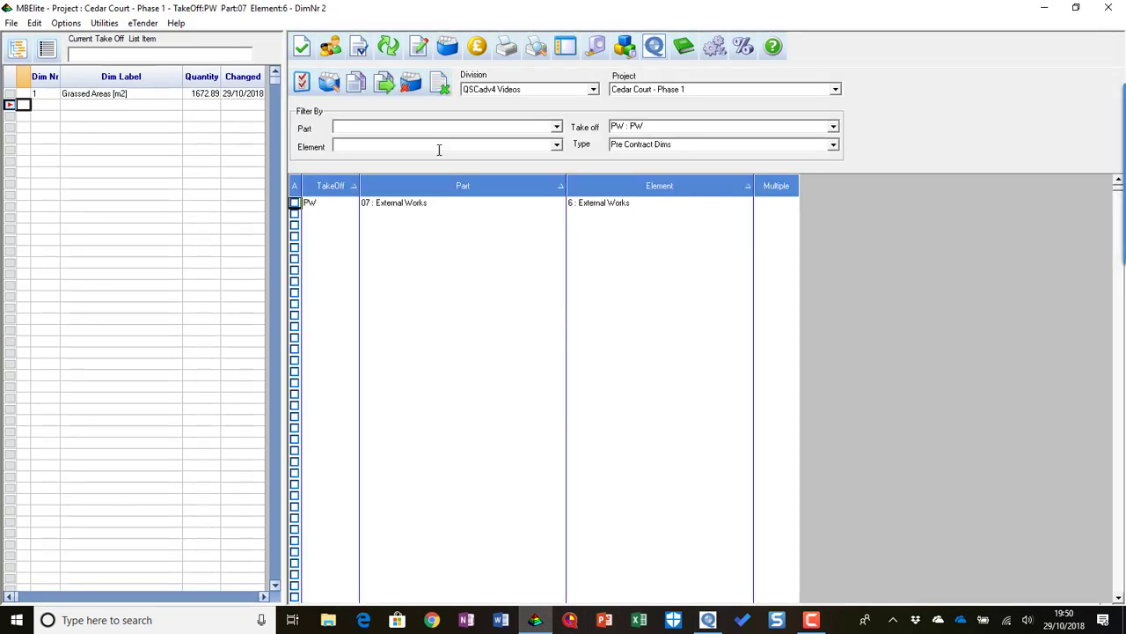
{"action": "double_click", "coordinate": [422, 200]}
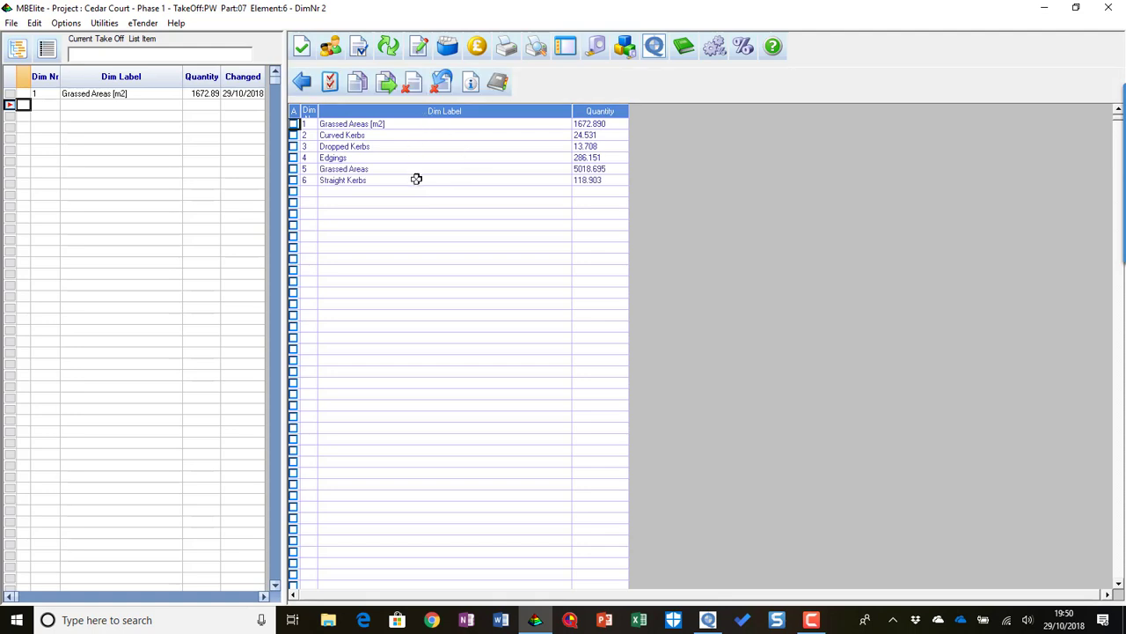
{"action": "double_click", "coordinate": [402, 124]}
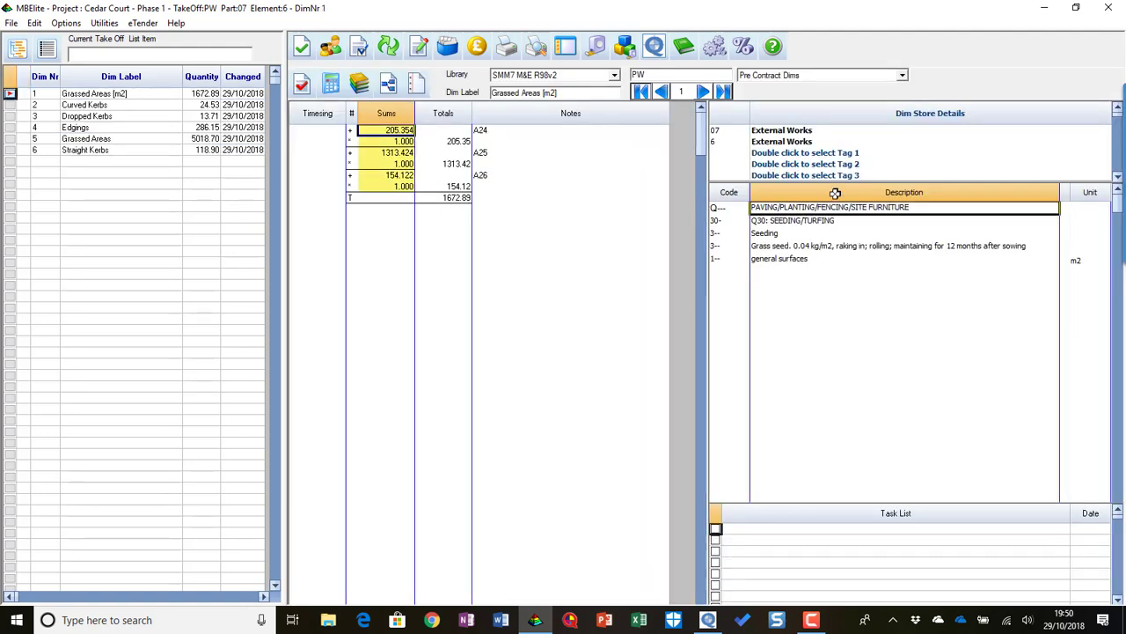
{"action": "left_click", "coordinate": [703, 93]}
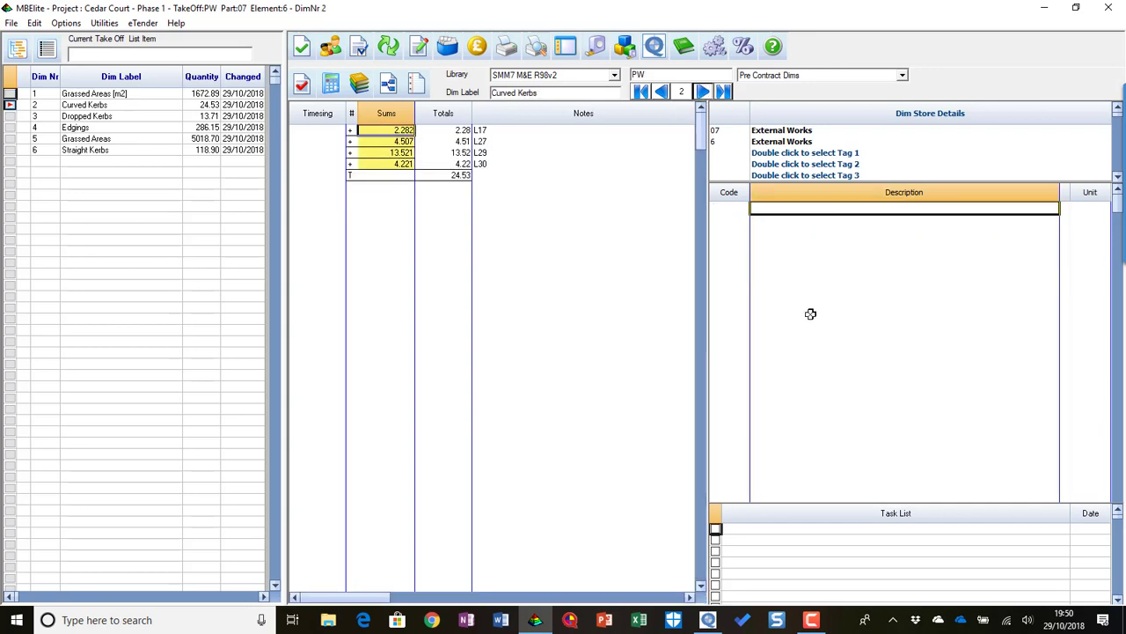
- Match all dims' descriptions from 01 Masterbill Data, Sea View House, 7 External Works
{"action": "right_click", "coordinate": [792, 209]}
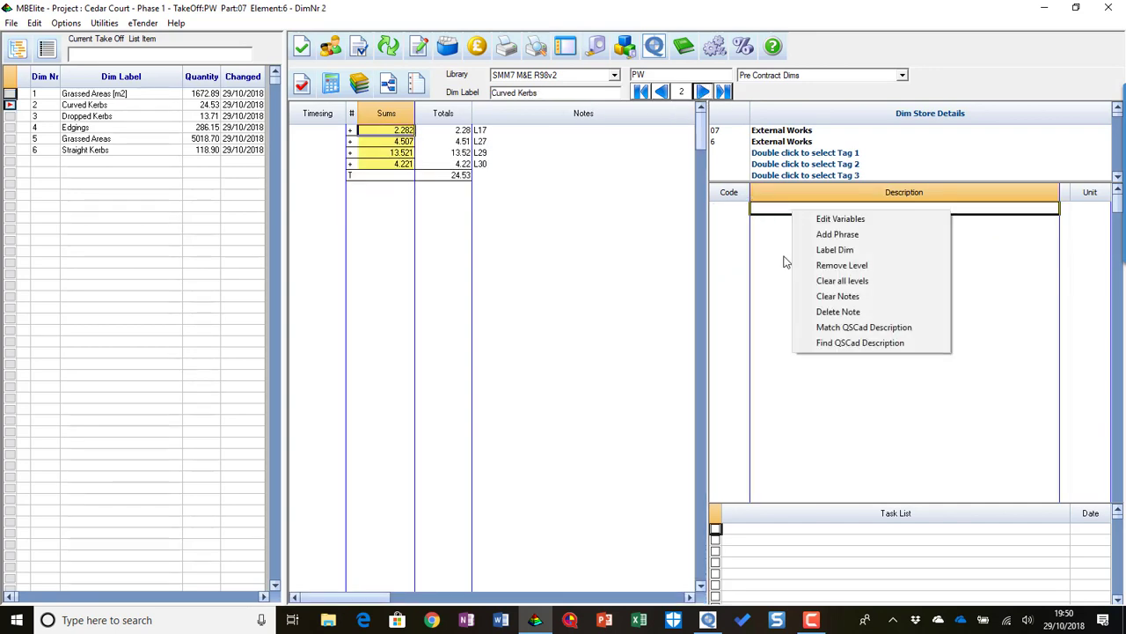
{"action": "left_click", "coordinate": [863, 327]}
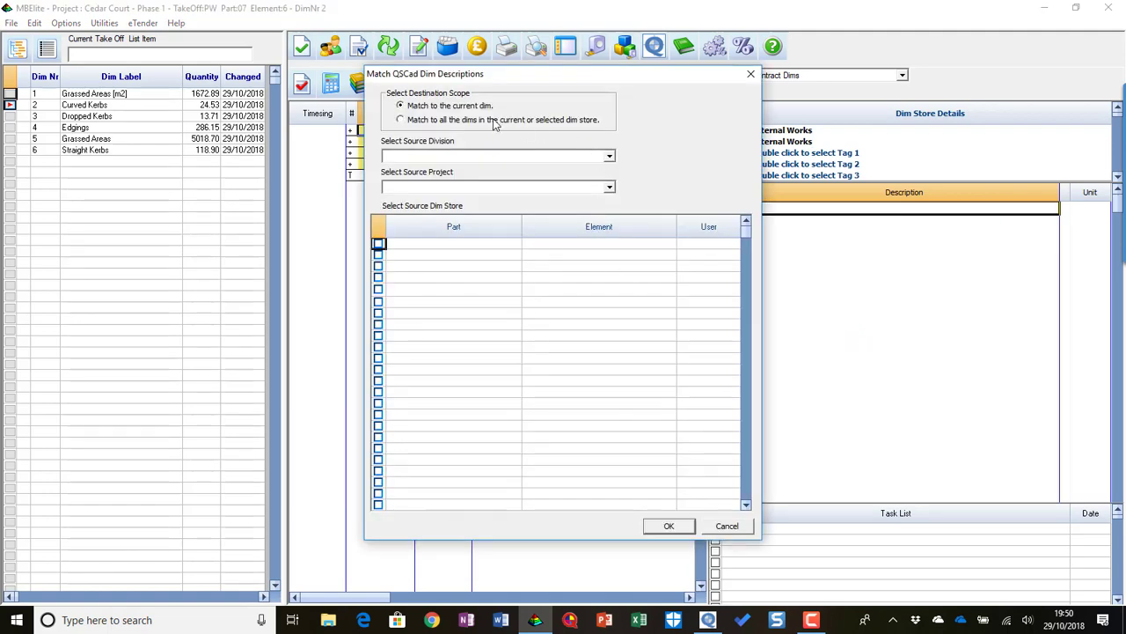
{"action": "left_click", "coordinate": [495, 121]}
{"action": "left_click", "coordinate": [609, 157]}
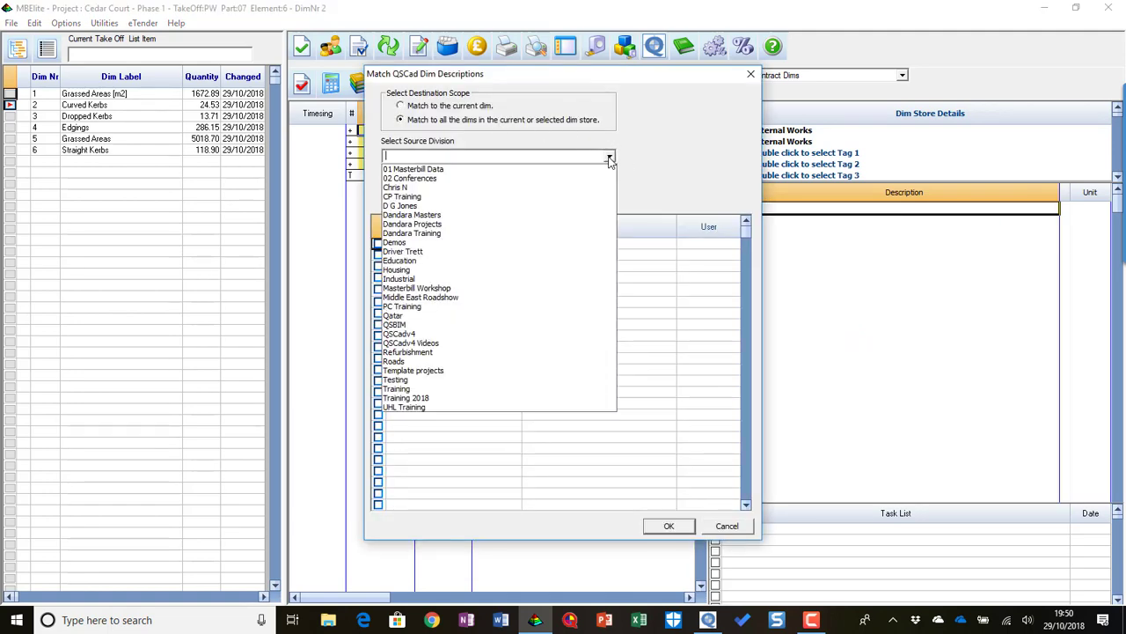
{"action": "left_click", "coordinate": [433, 170]}
{"action": "left_click", "coordinate": [609, 188]}
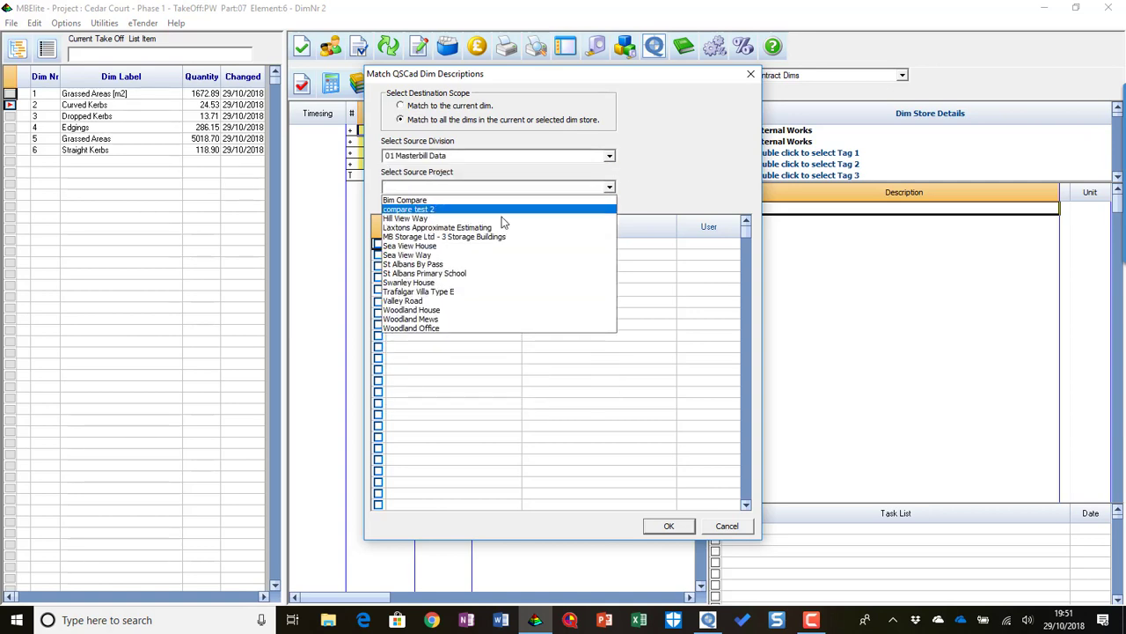
{"action": "left_click", "coordinate": [439, 248]}
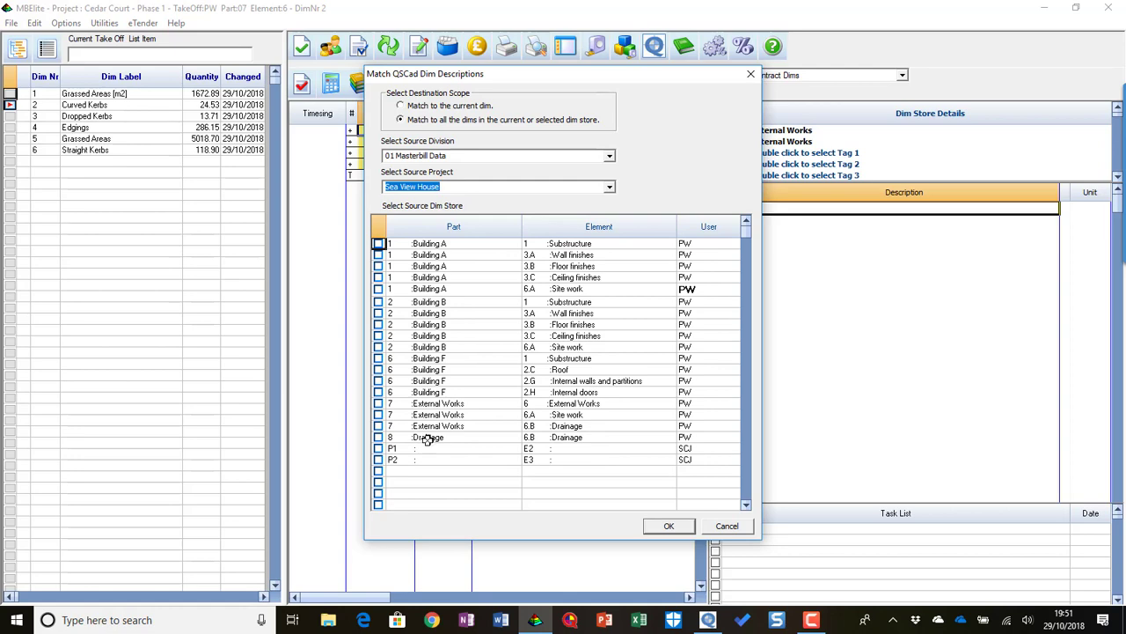
{"action": "left_click", "coordinate": [378, 403]}
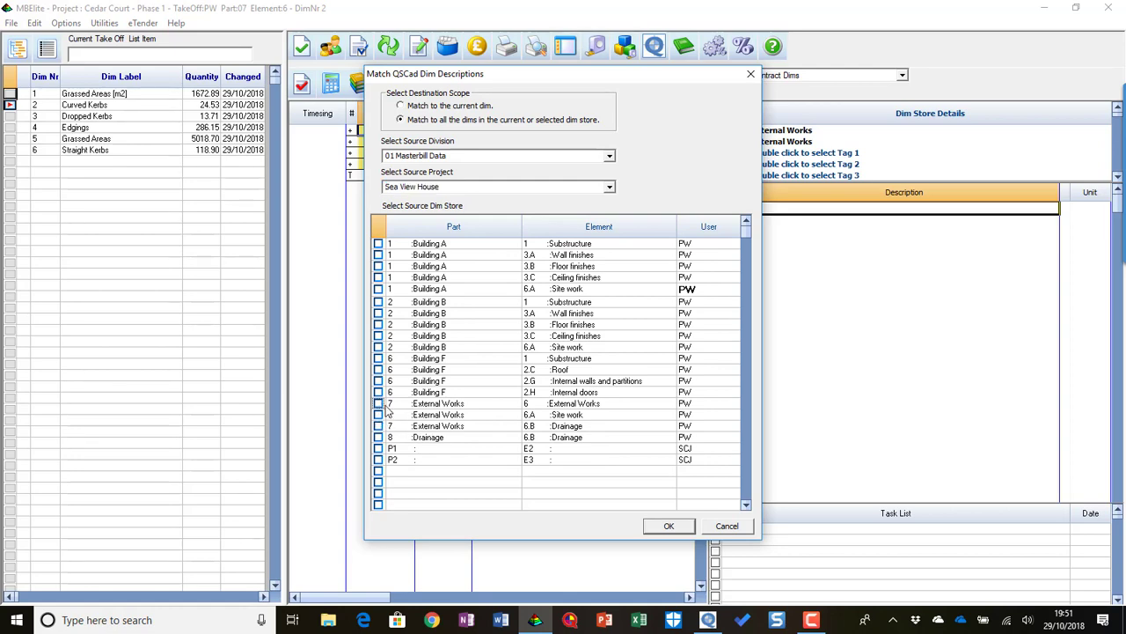
{"action": "left_click", "coordinate": [662, 526]}
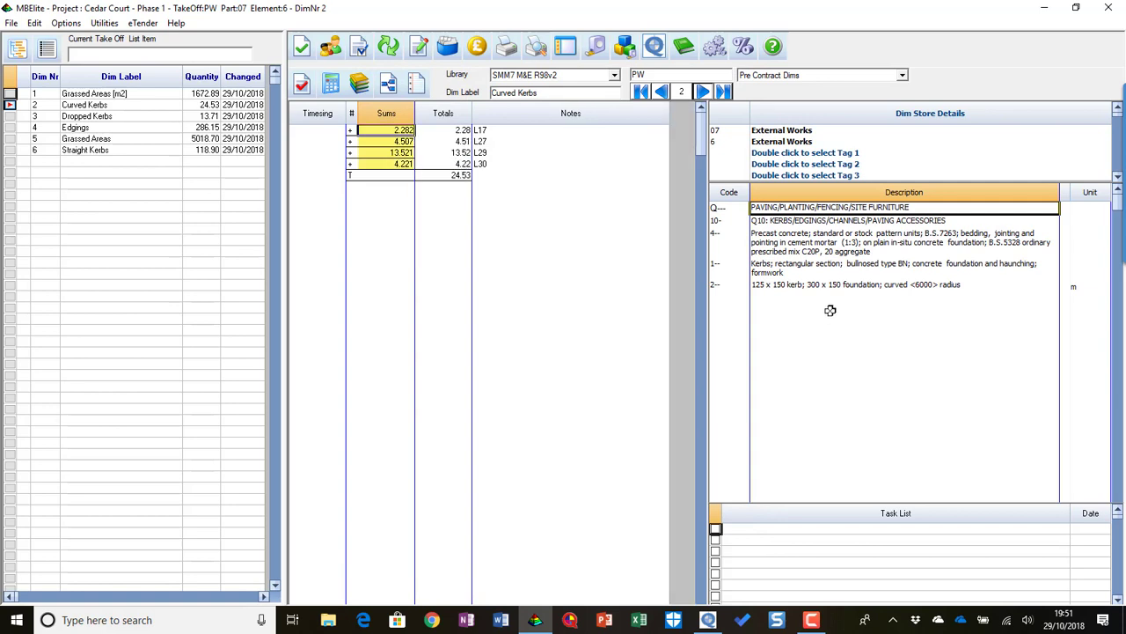
- Review dims Dropped Kerbs, Edgings, Grassed Areas and Straight Kerbs, noting Edgings failed to match
{"action": "left_click", "coordinate": [703, 94]}
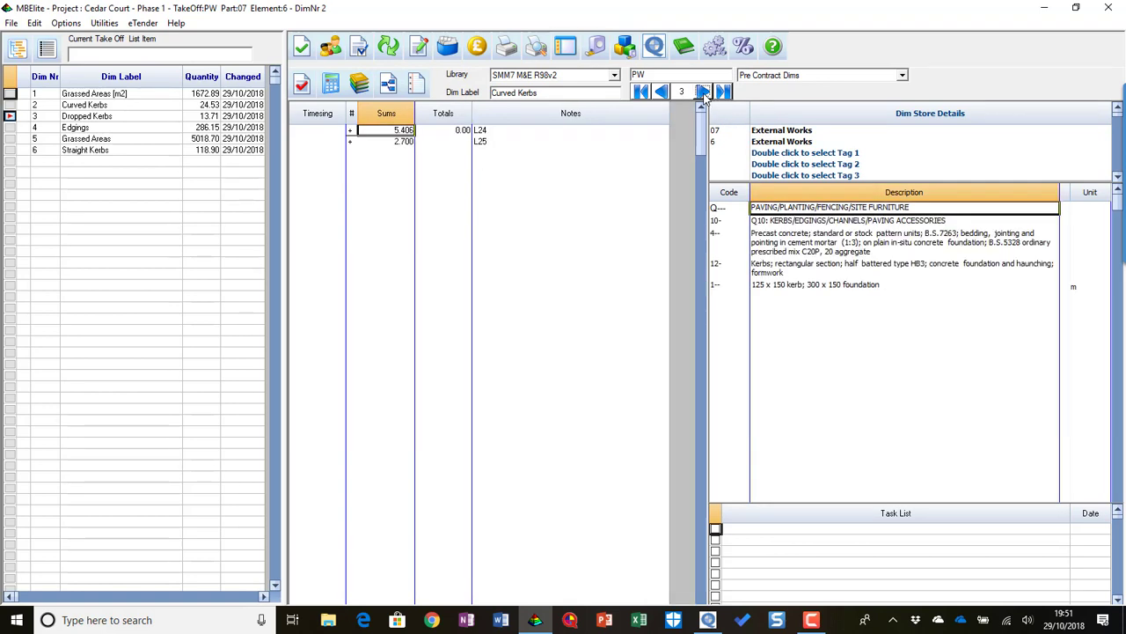
{"action": "left_click", "coordinate": [703, 93]}
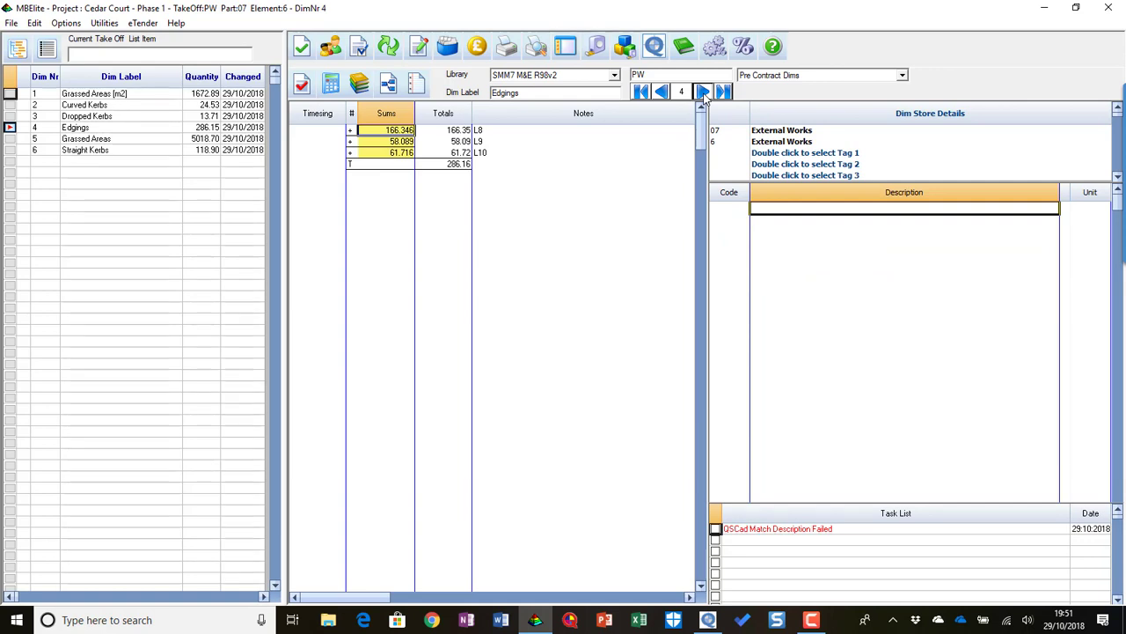
{"action": "left_click", "coordinate": [703, 94]}
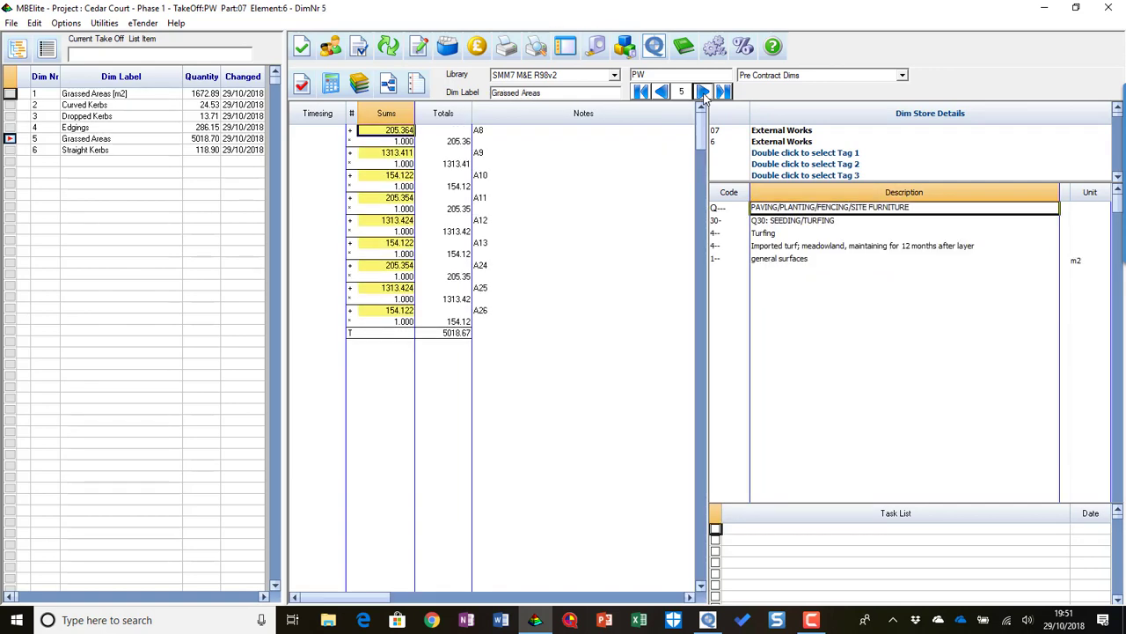
{"action": "left_click", "coordinate": [703, 93]}
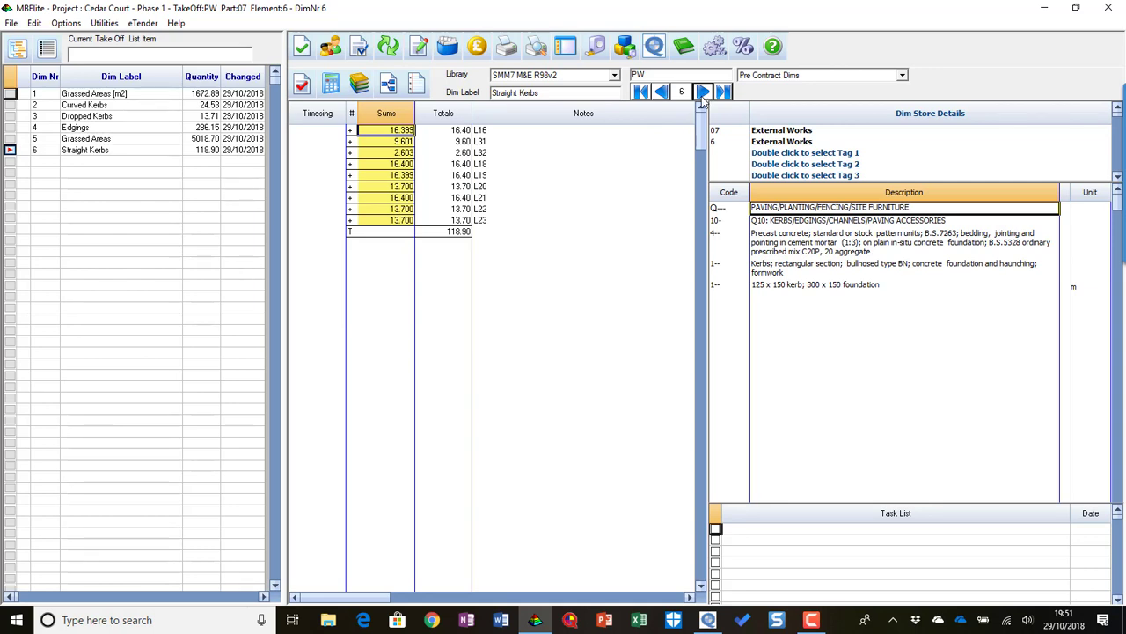
- Assign Edgings the '100 x 200 kerb; 300 x 150 foundation' QSCad description and tick off its task
{"action": "left_click", "coordinate": [139, 127]}
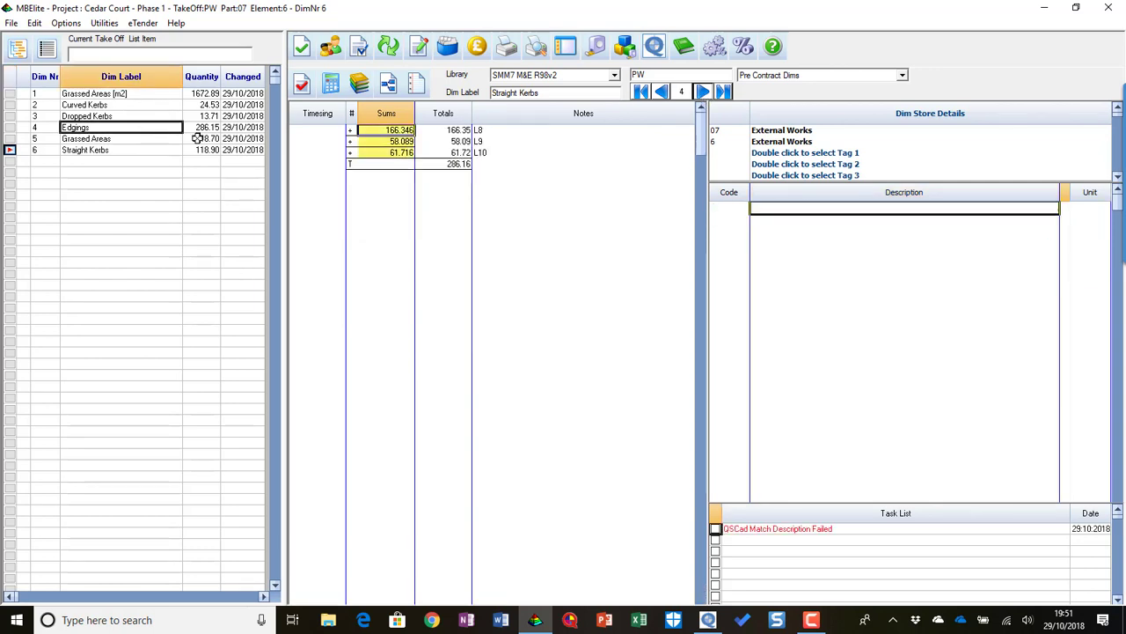
{"action": "right_click", "coordinate": [808, 207]}
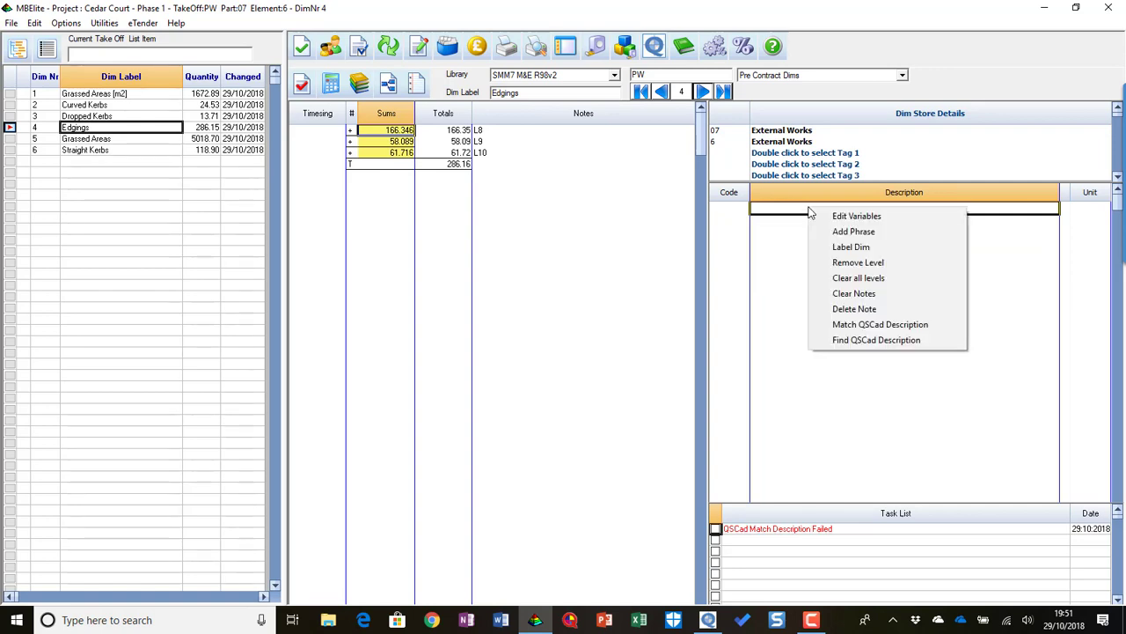
{"action": "left_click", "coordinate": [864, 339]}
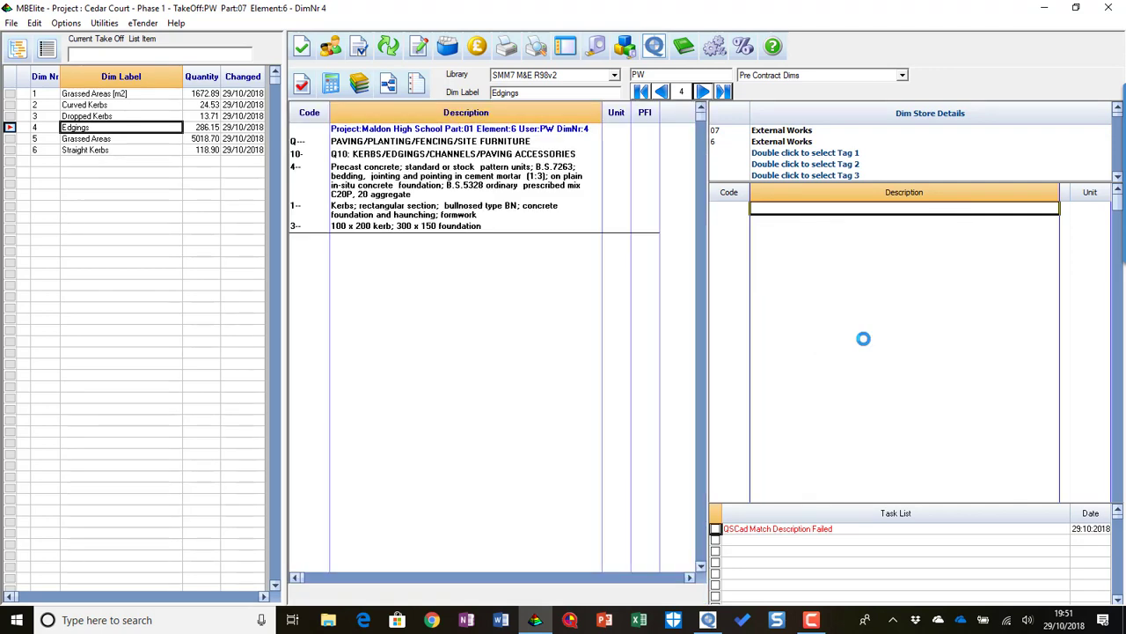
{"action": "double_click", "coordinate": [402, 227]}
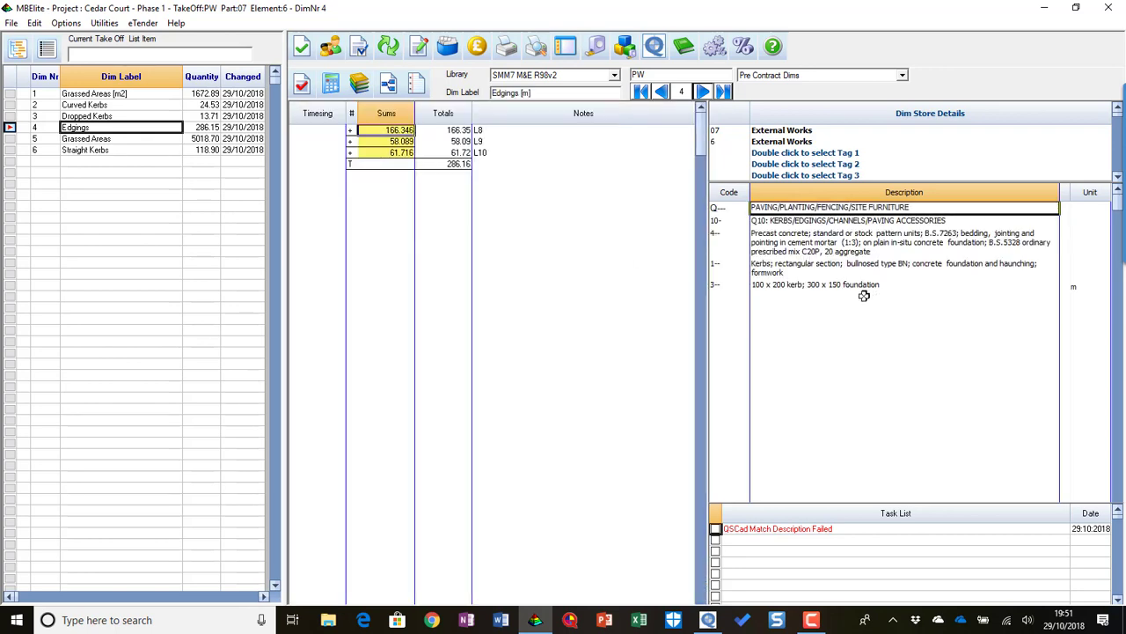
{"action": "left_click", "coordinate": [715, 530]}
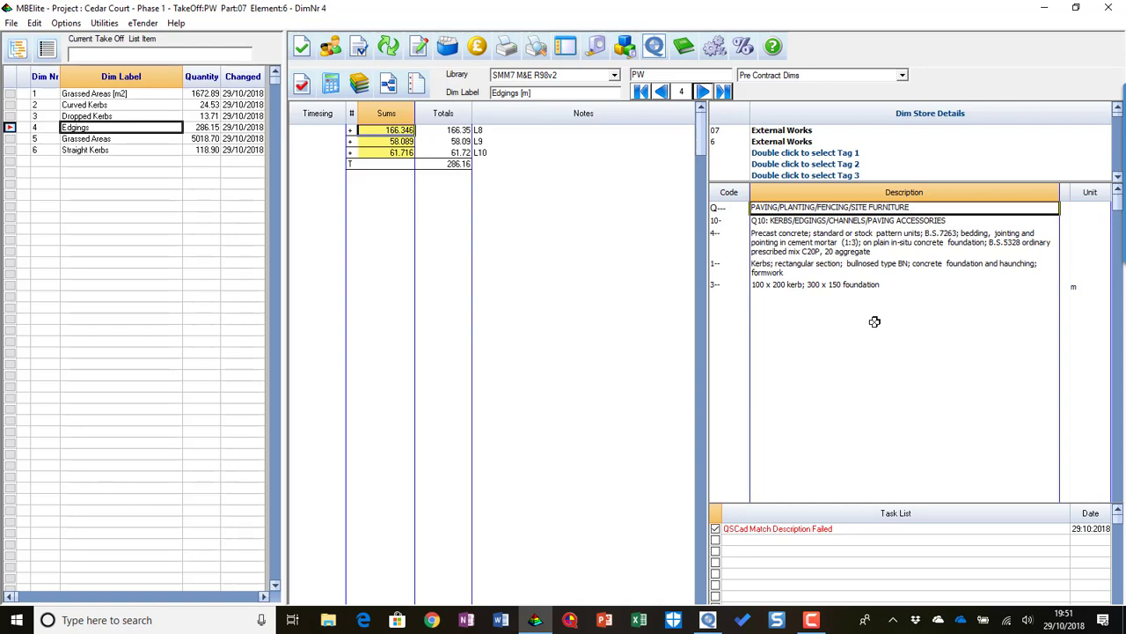